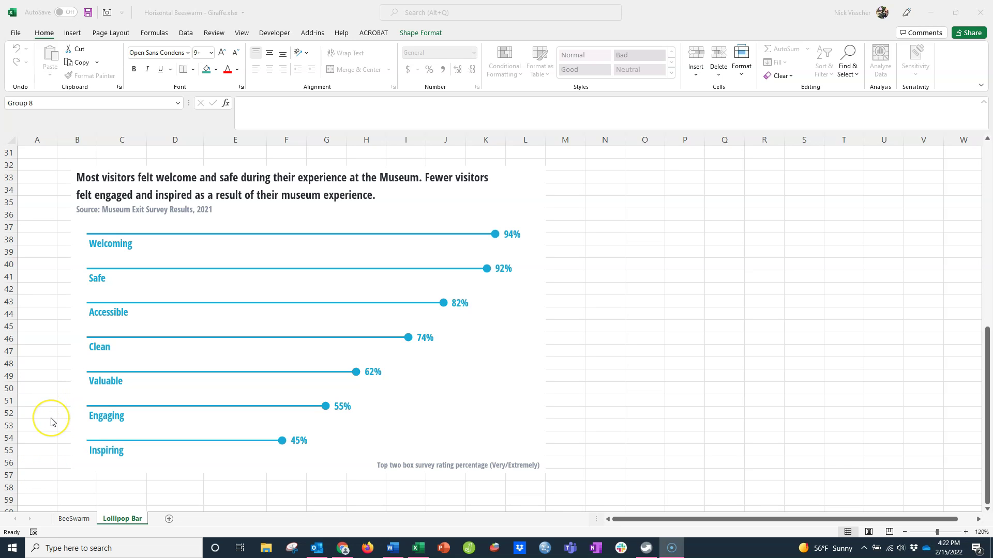
Scroll to the top of the Lollipop Bar sheet to show the data table in C3:E10.
scroll(51, 422, up, 10)
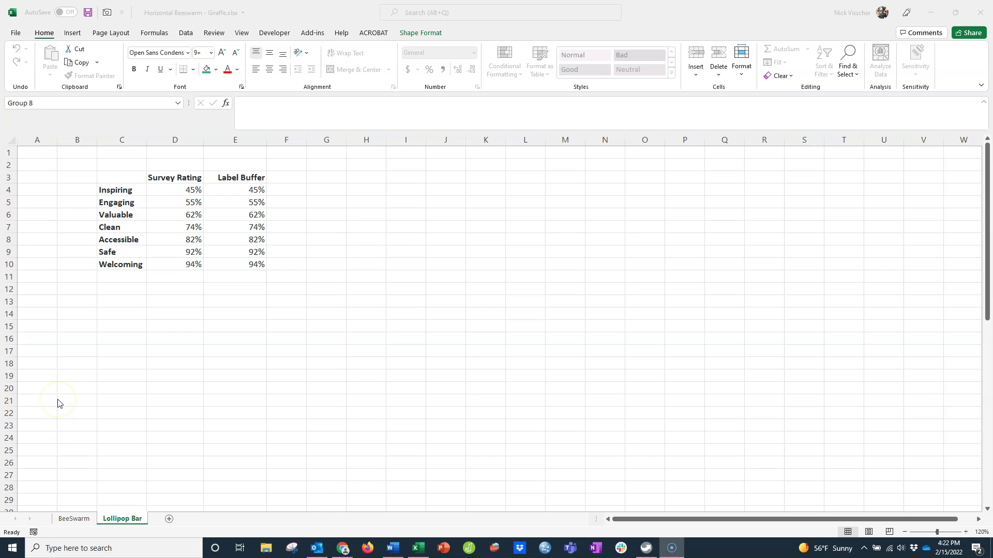
click(119, 193)
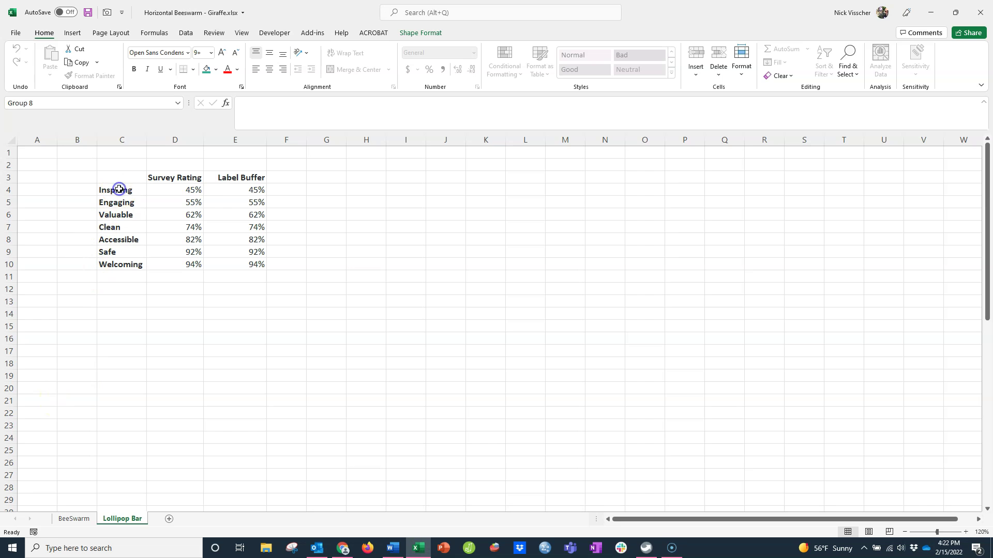
click(117, 188)
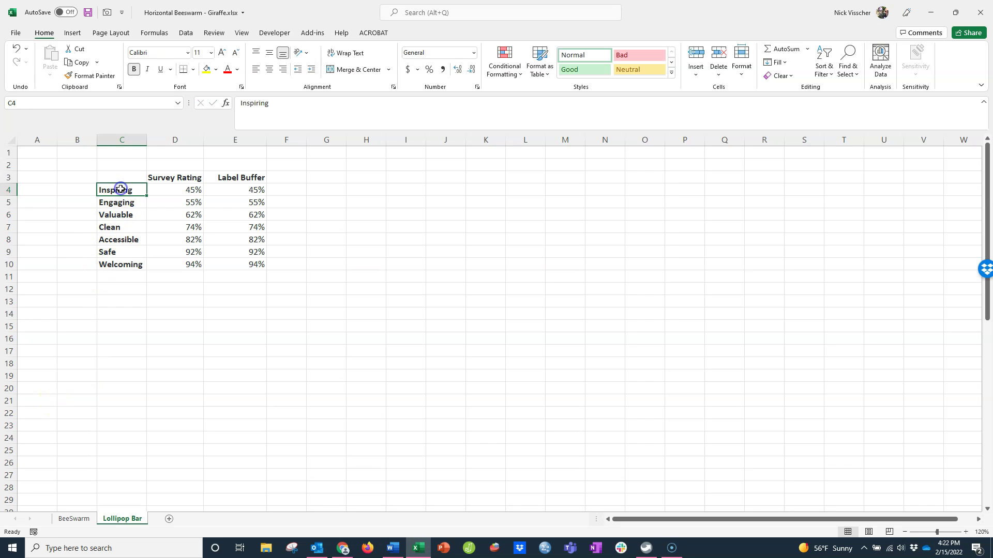
drag(172, 178, 172, 267)
click(121, 177)
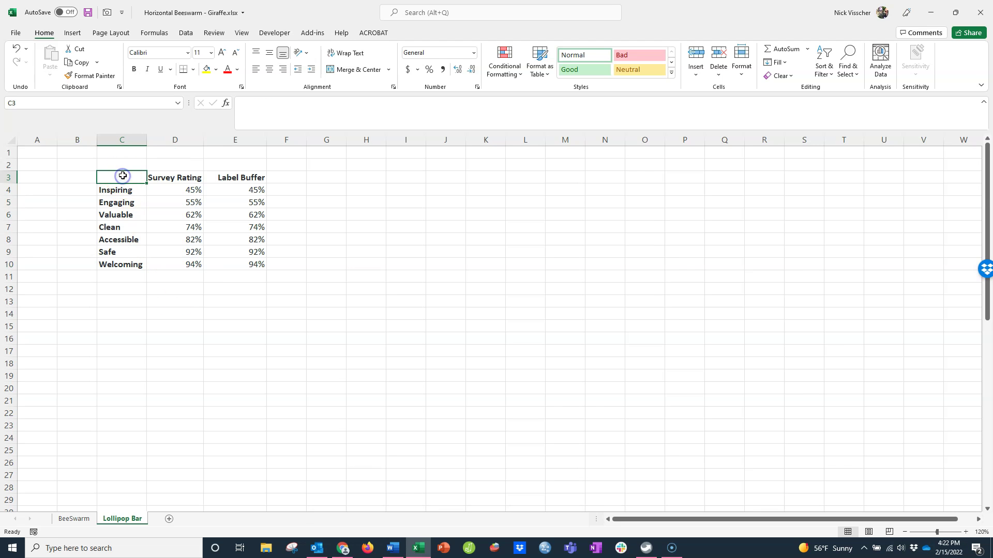
click(210, 176)
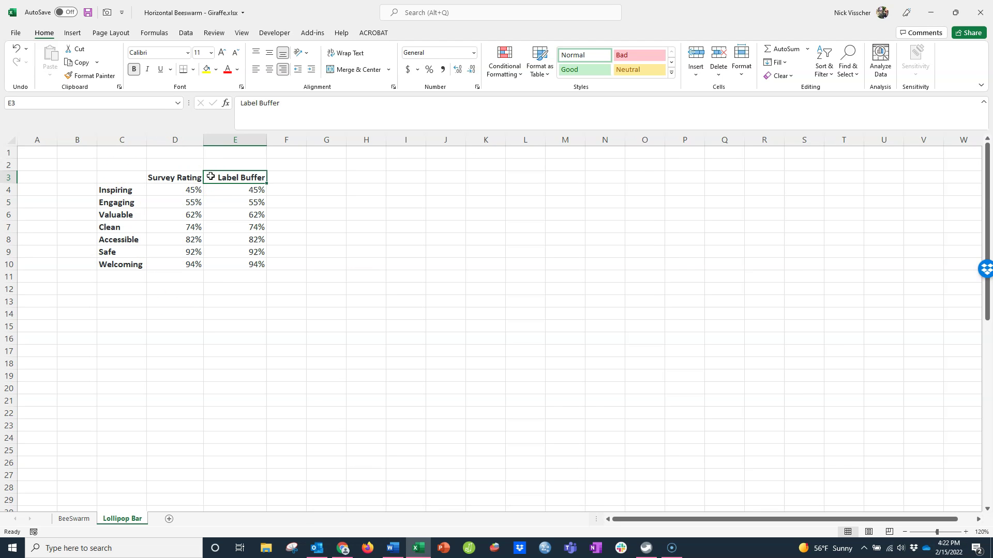
drag(211, 177, 217, 261)
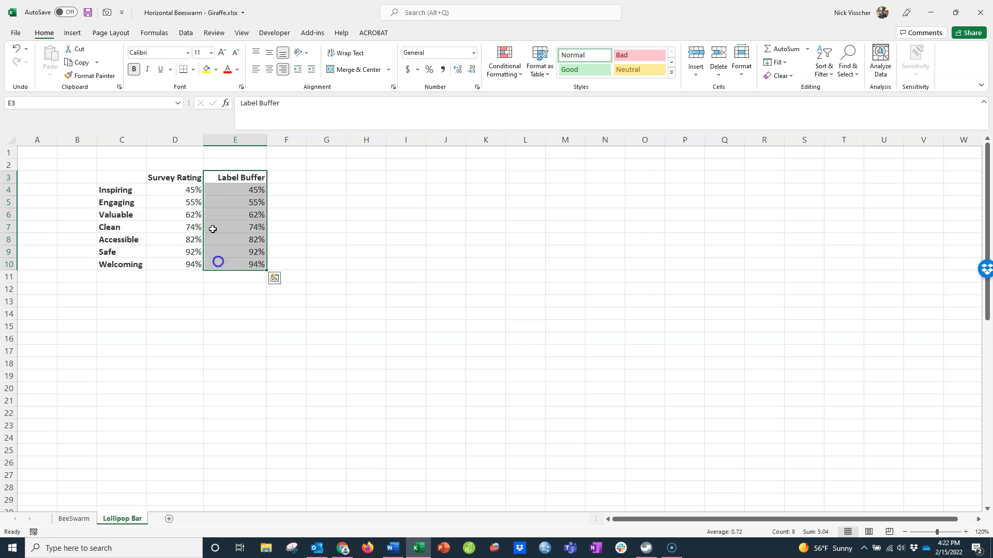
drag(213, 174, 219, 261)
Enter 45 and 55 into Label Buffer cells E4 and E5.
click(172, 192)
click(218, 191)
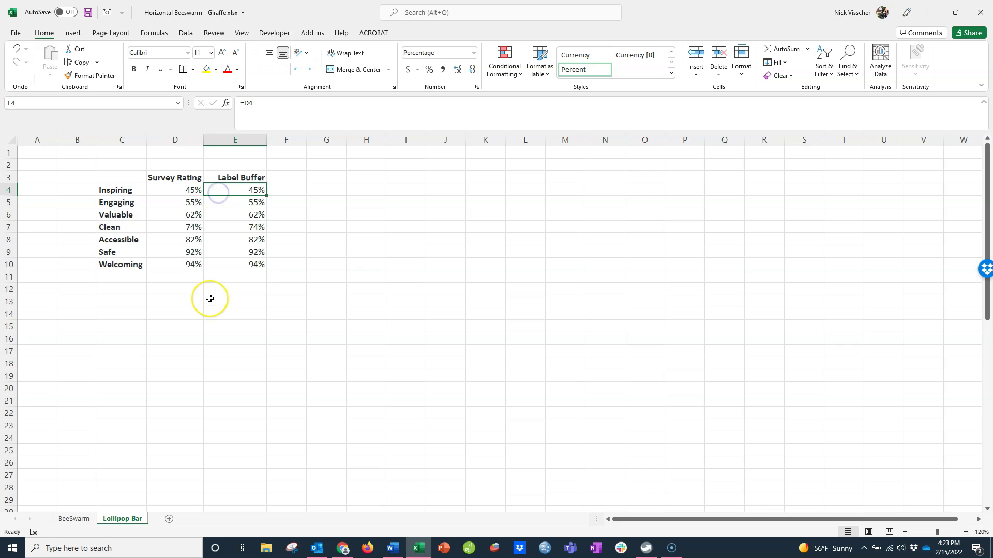
text(45)
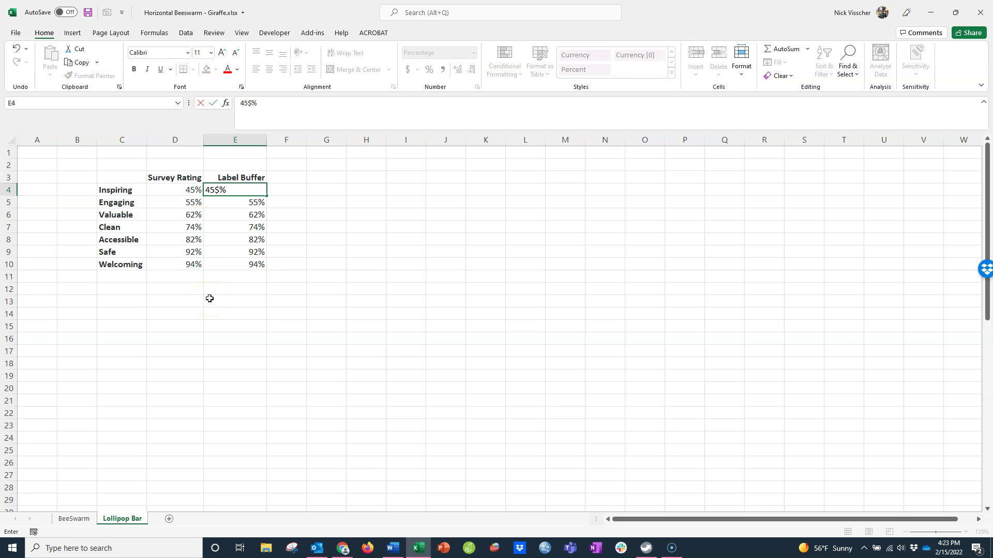
key(Return)
text(55)
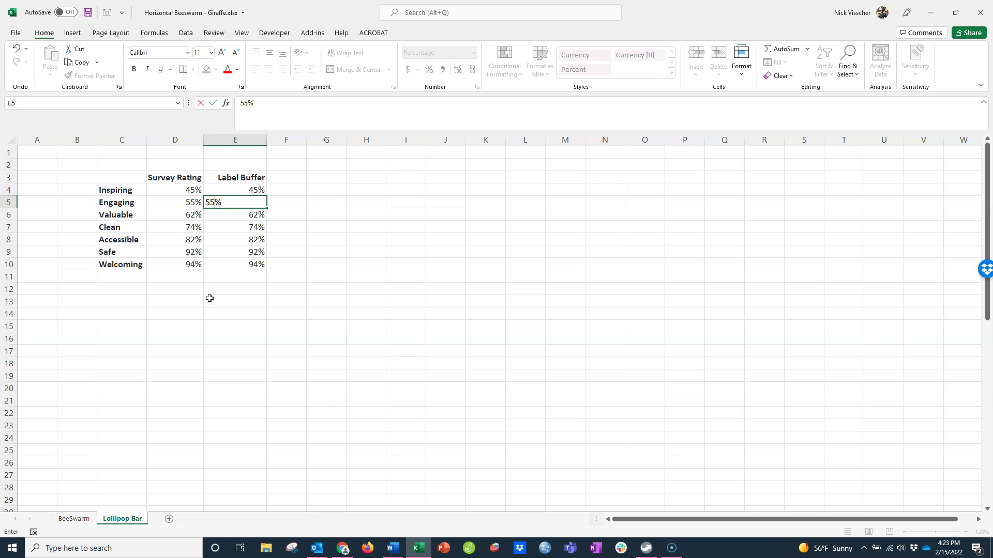
key(Return)
key(Up)
key(Up)
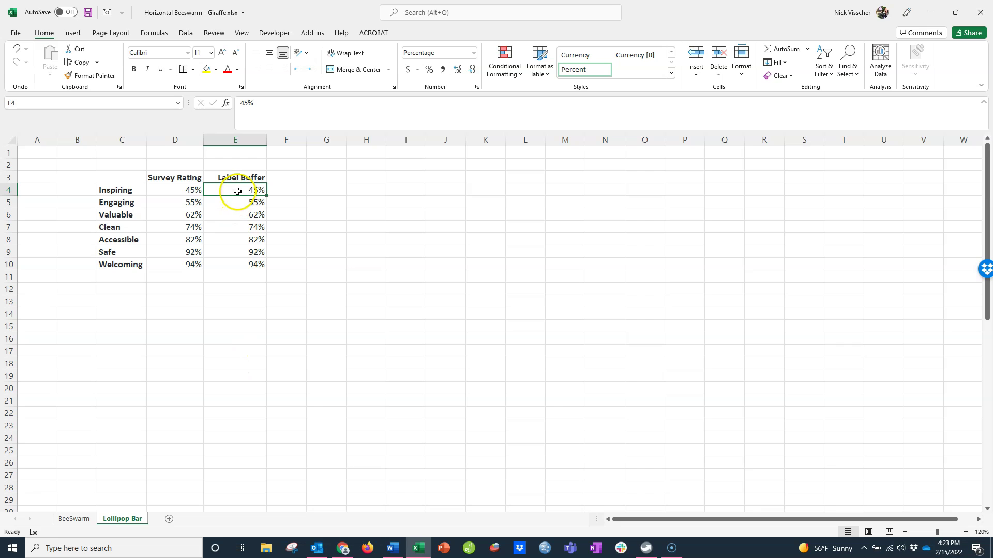
Replace E4's value with a =D4 formula linking to the Inspiring rating.
drag(269, 103, 245, 102)
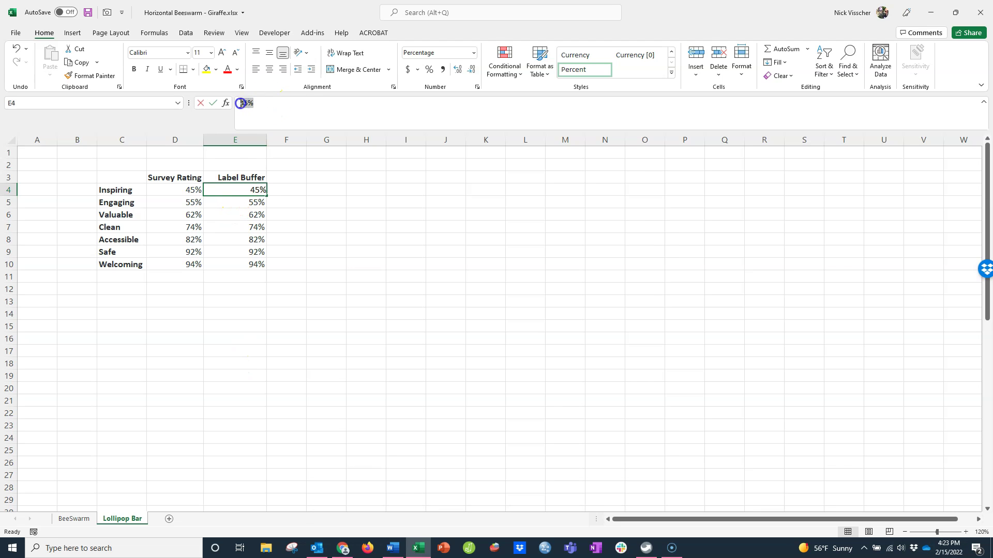
text(=)
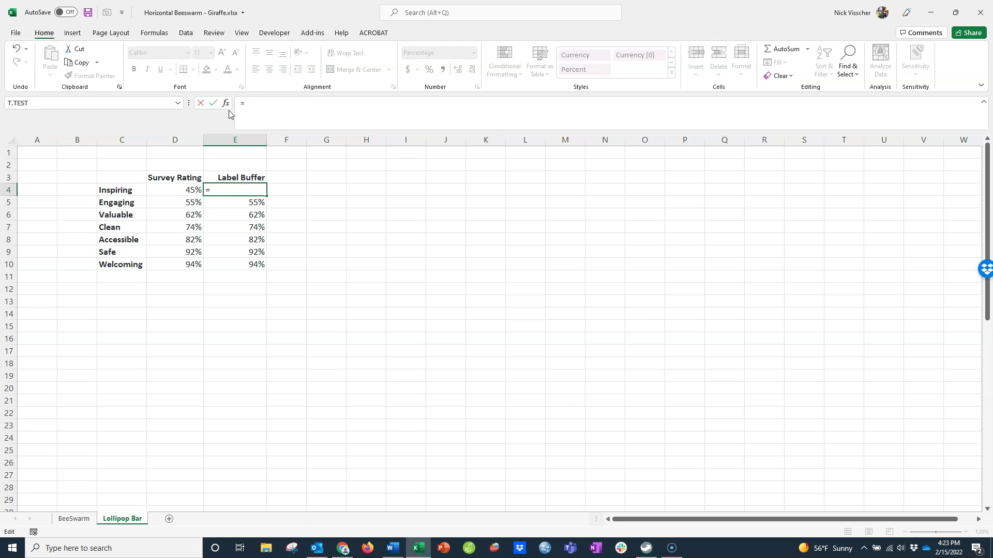
click(153, 189)
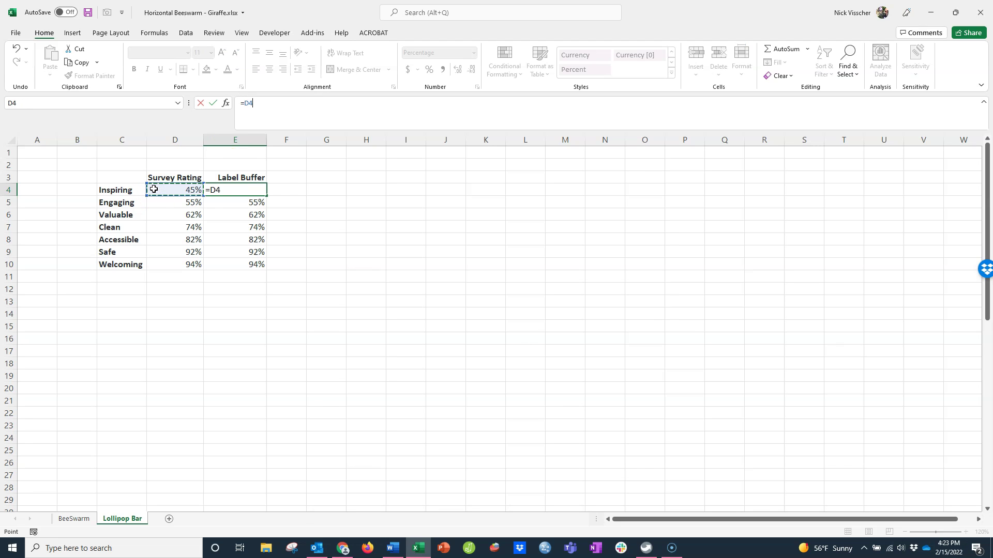
key(Return)
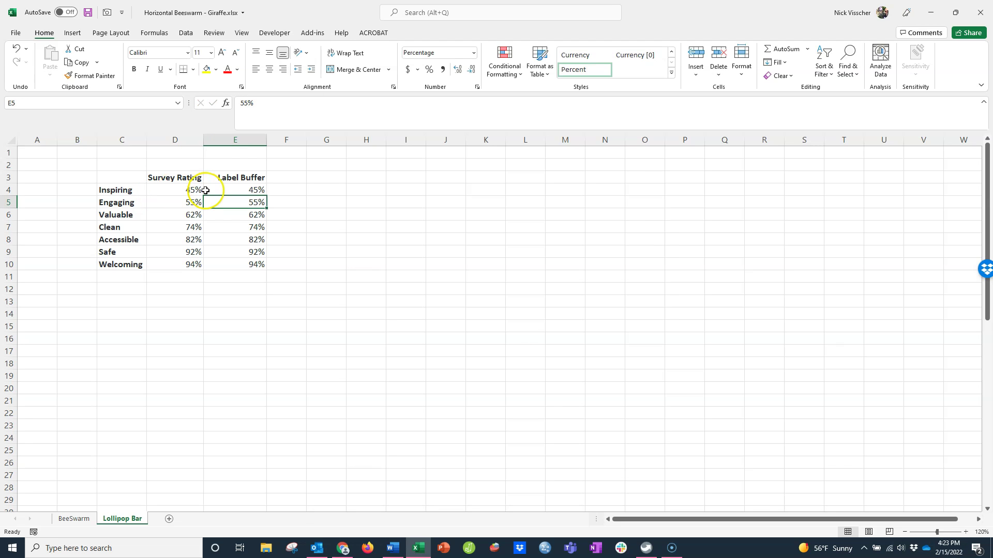
Fill the =D4 formula down to E10 and check the copied links.
click(164, 191)
click(213, 192)
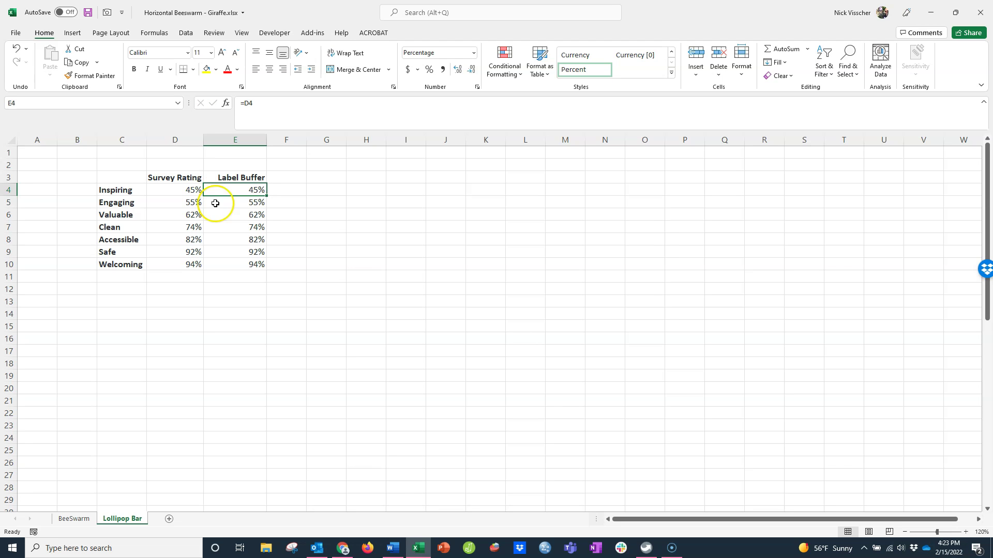
drag(265, 198, 262, 265)
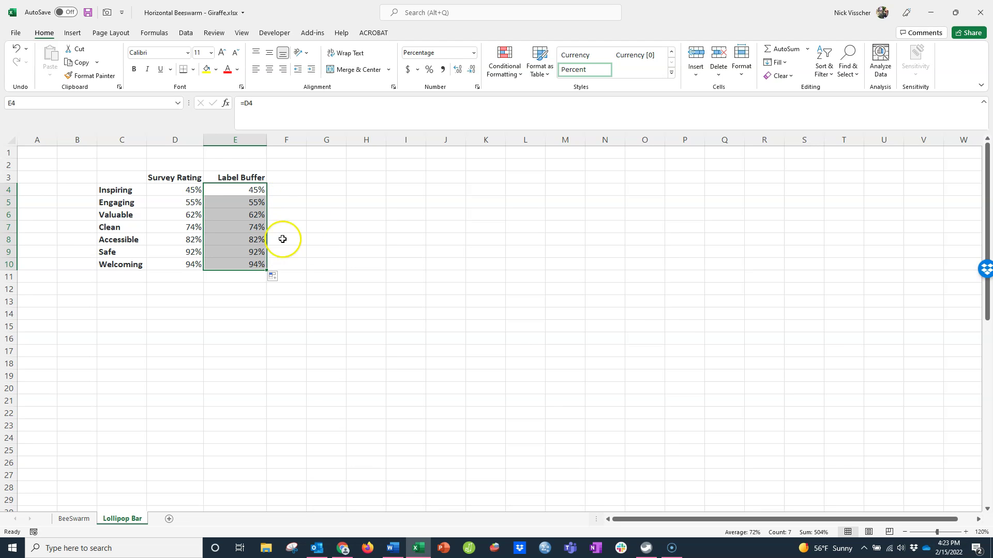
click(228, 203)
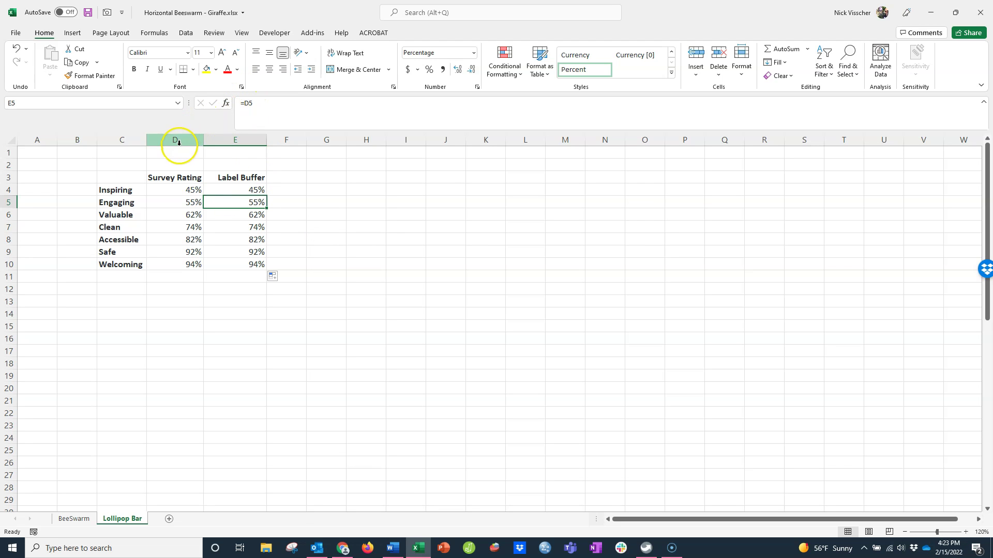
key(Down)
key(Down)
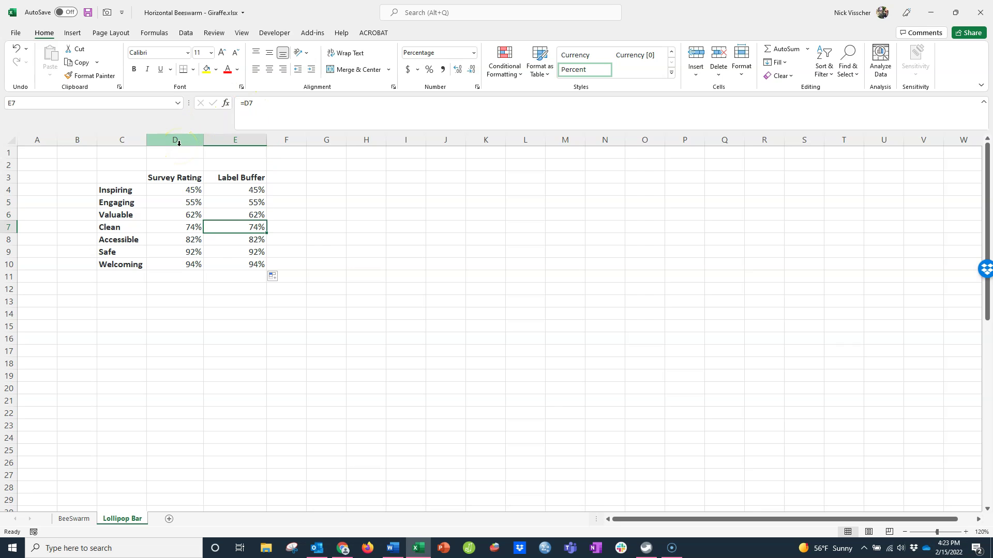
key(Down)
key(Down)
key(Down)
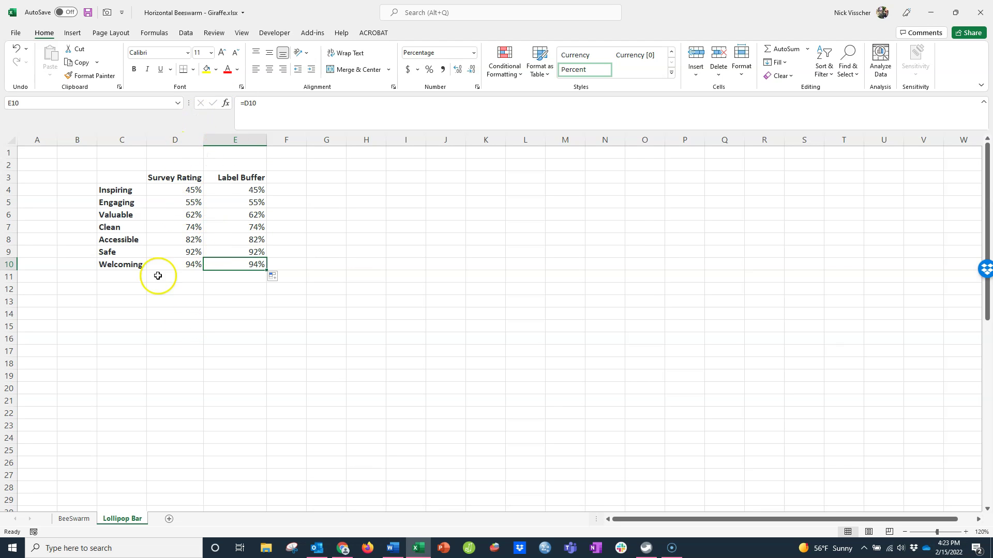
click(187, 315)
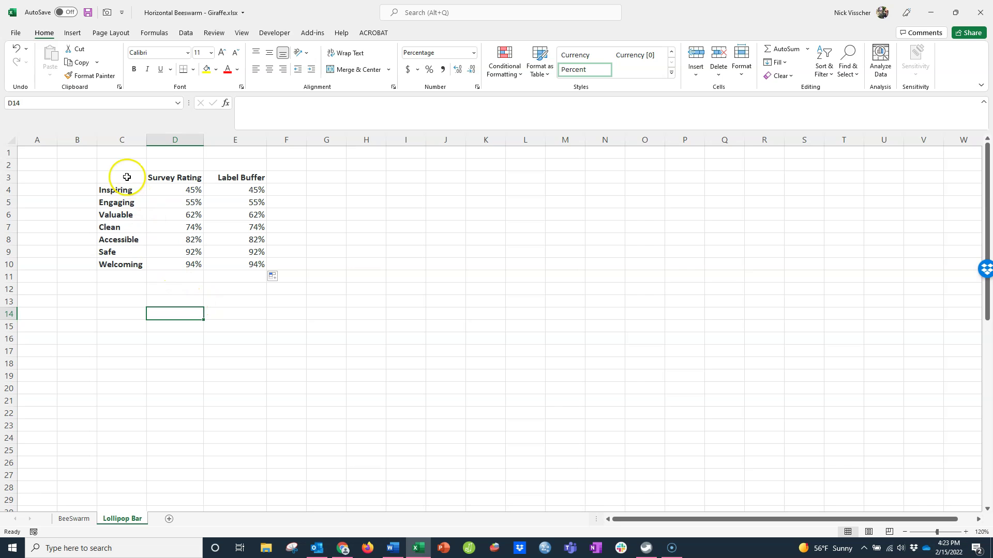
Insert a clustered bar chart from the ratings table C3:E10.
drag(127, 177, 244, 266)
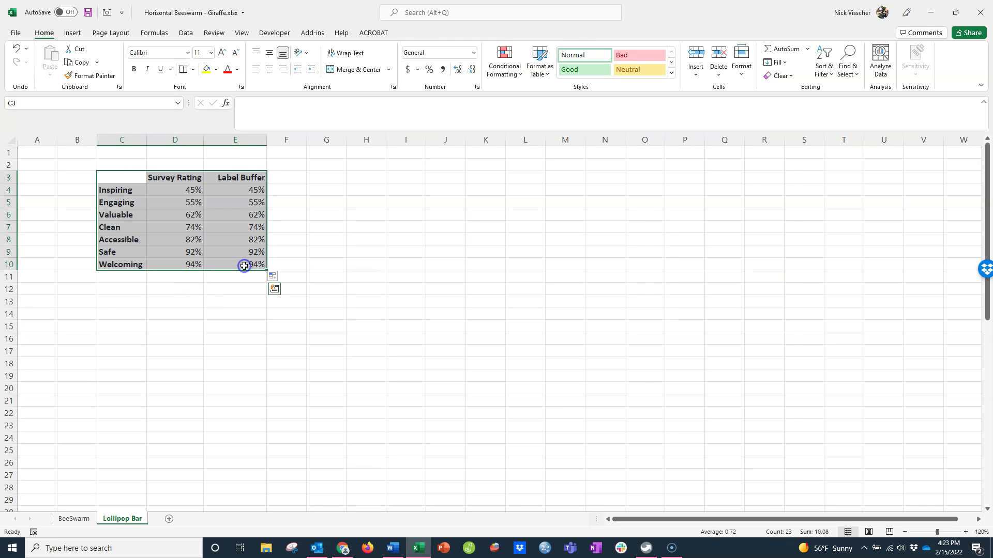
click(72, 34)
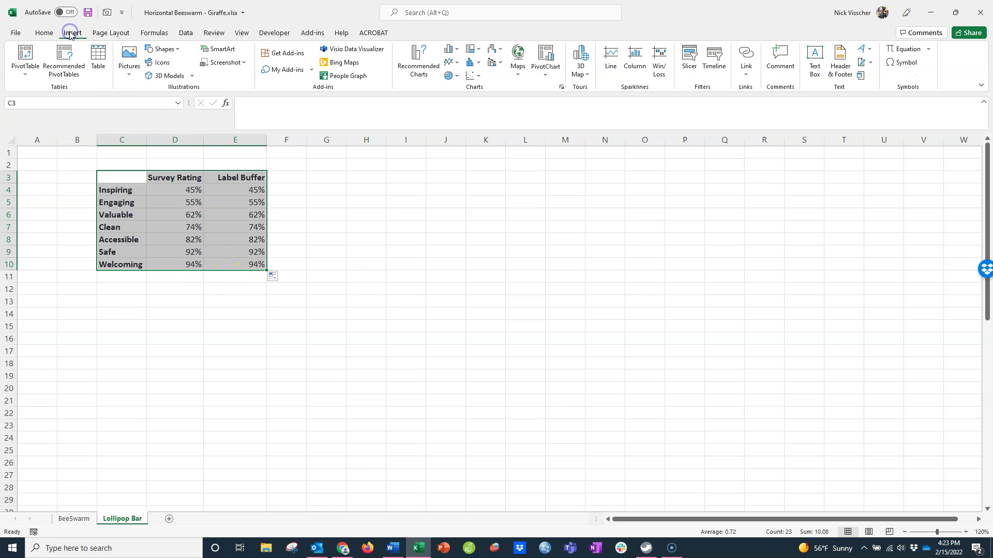
click(453, 50)
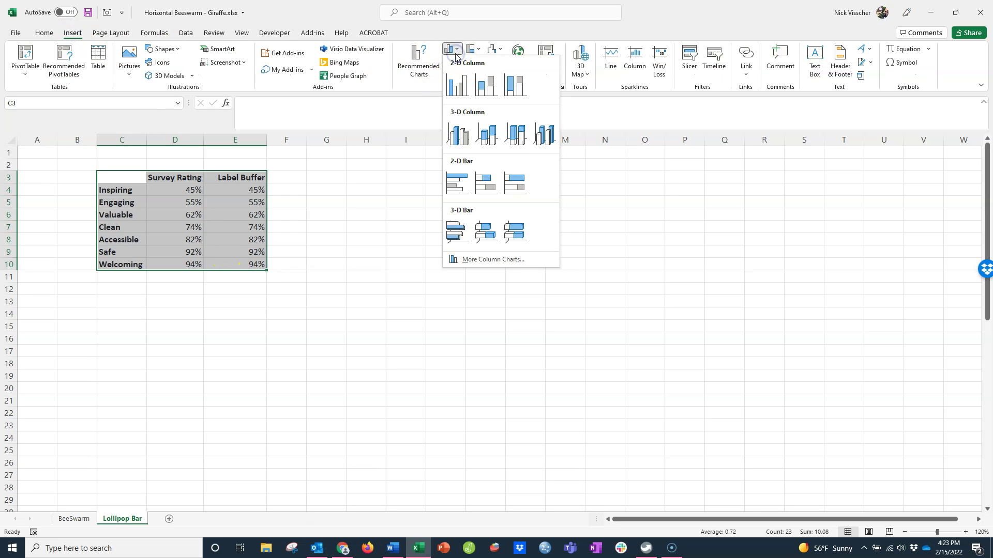
click(449, 190)
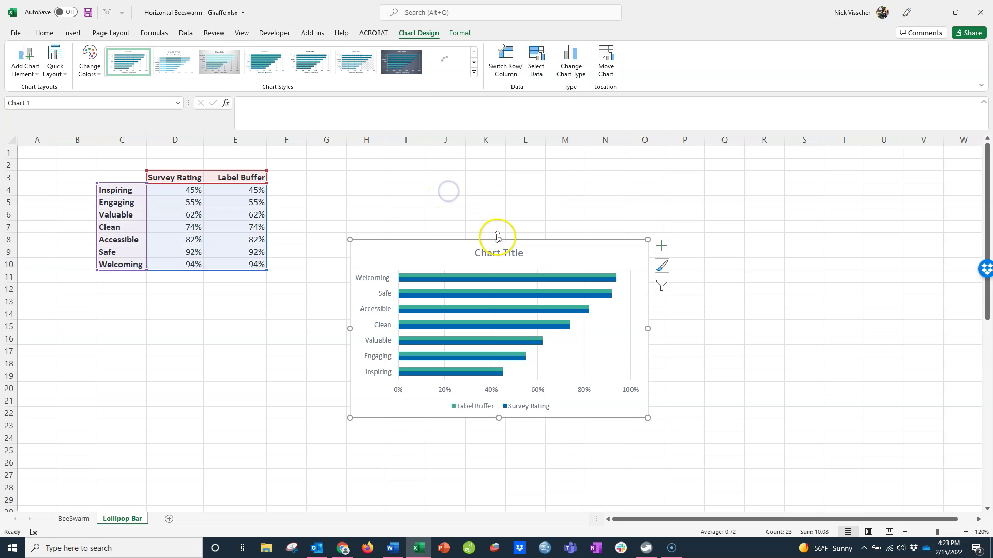
Move the chart to start at column F and stretch it down to about row 26.
drag(497, 237, 490, 174)
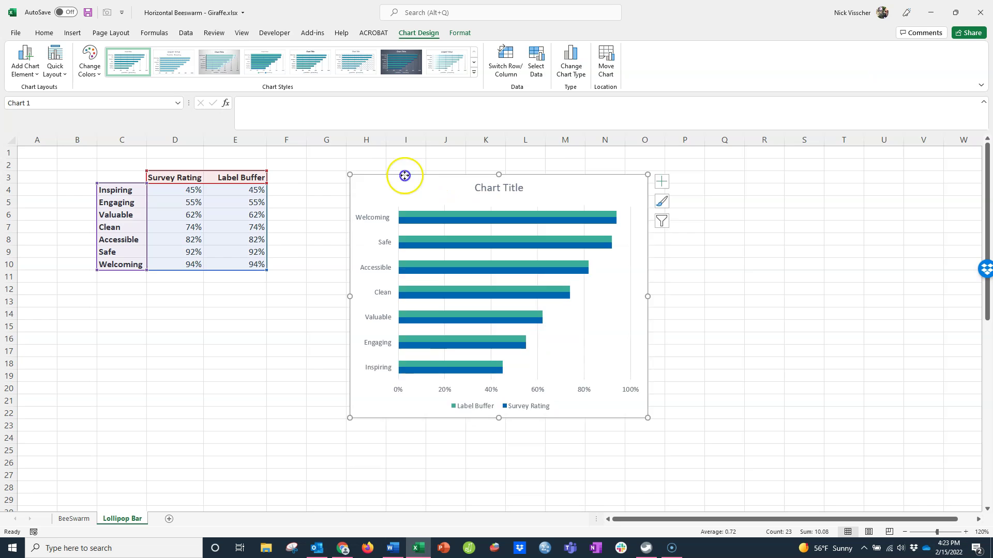
drag(405, 176, 351, 174)
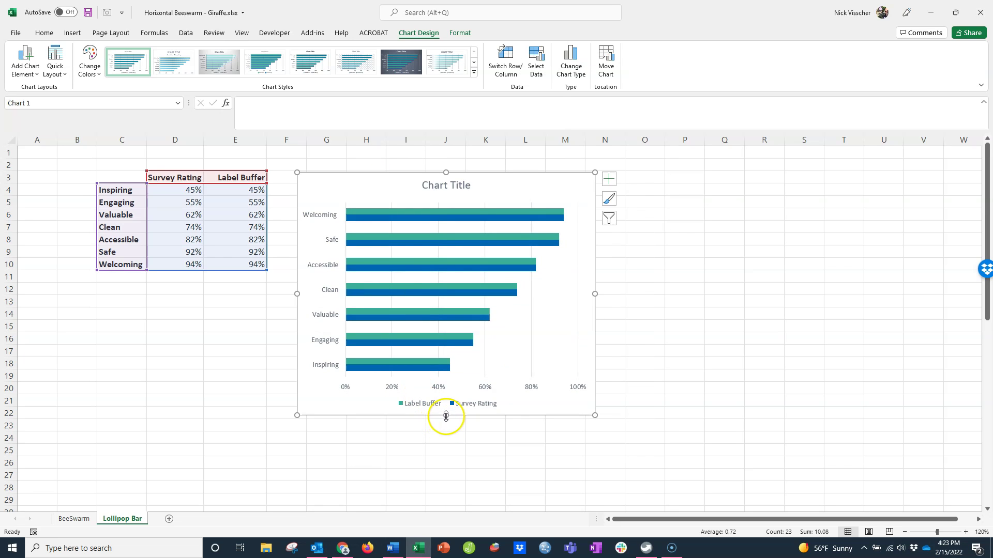
drag(446, 416, 445, 458)
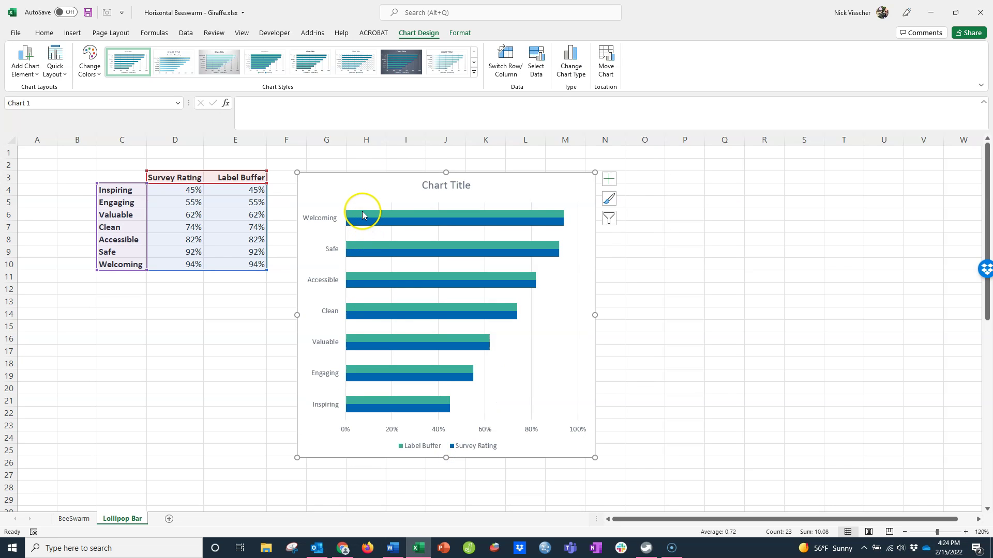
click(362, 215)
click(364, 216)
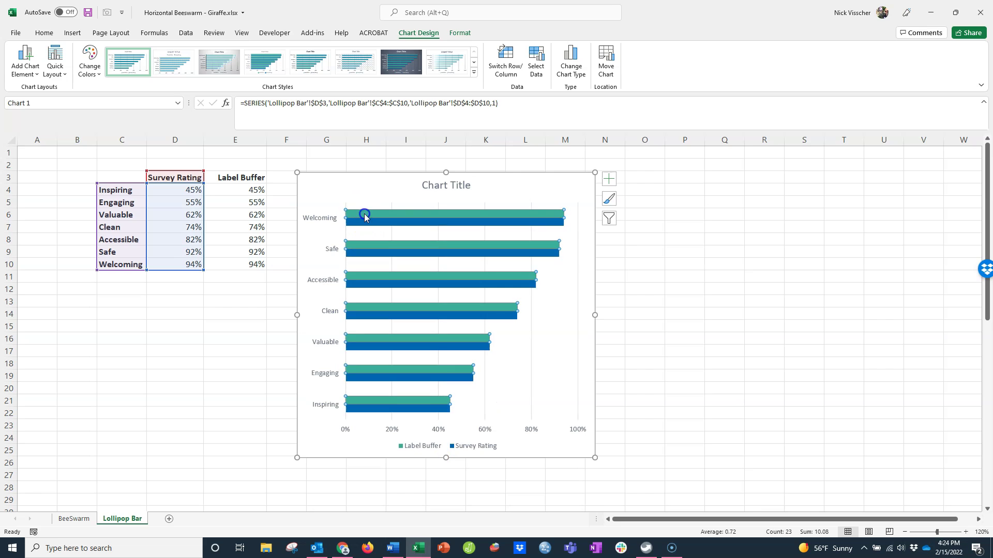
click(364, 217)
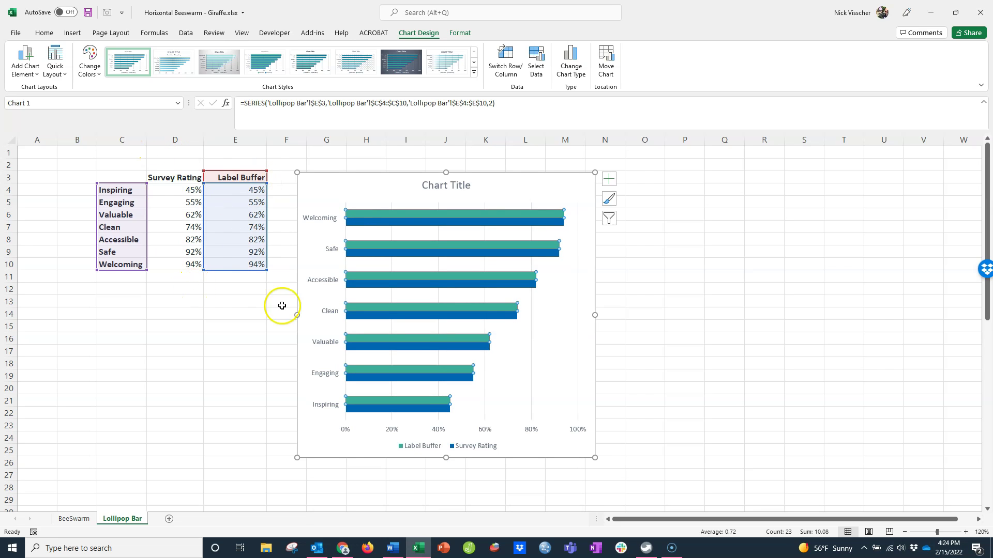
Move the chart title to the top-left and delete the legend and horizontal percentage axis.
click(429, 186)
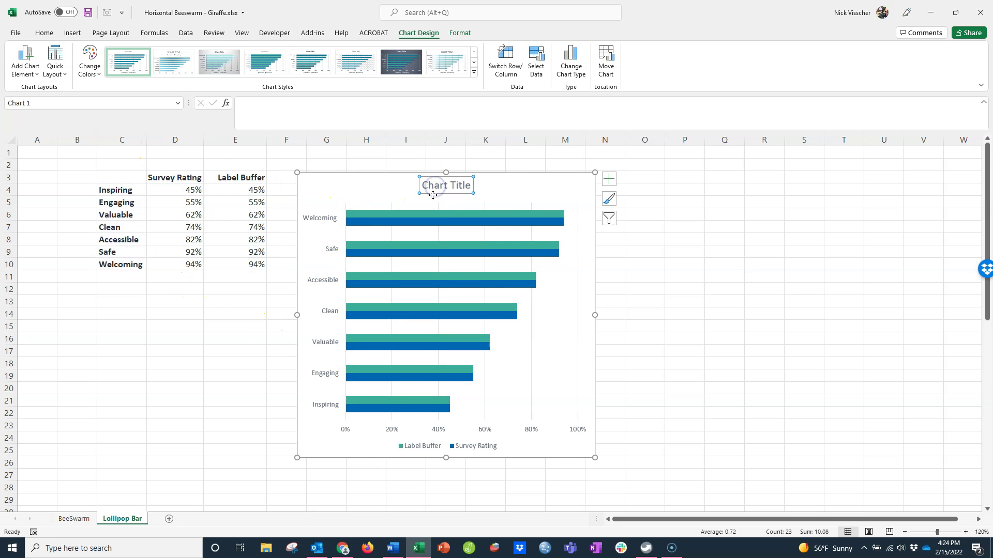
drag(432, 195, 331, 181)
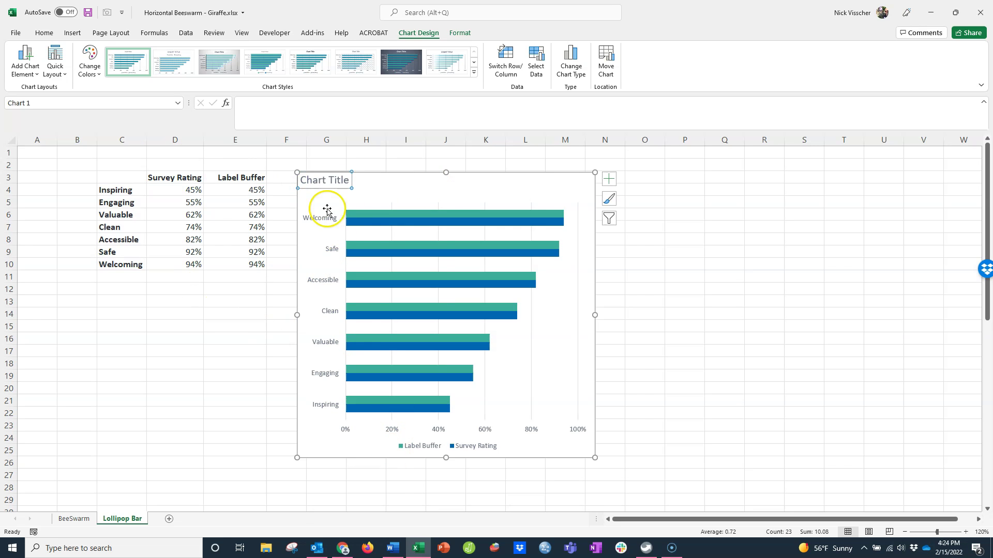
click(468, 446)
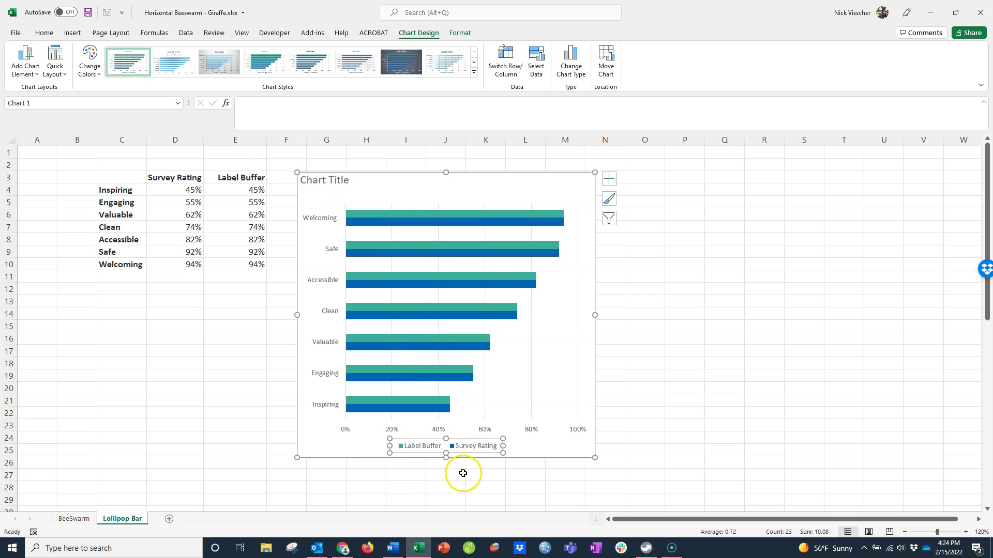
key(Delete)
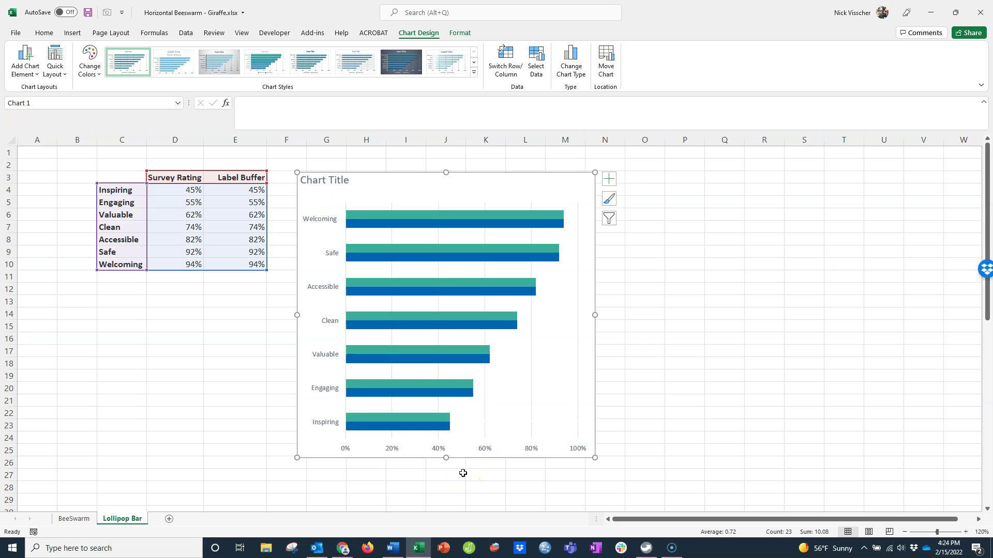
click(476, 453)
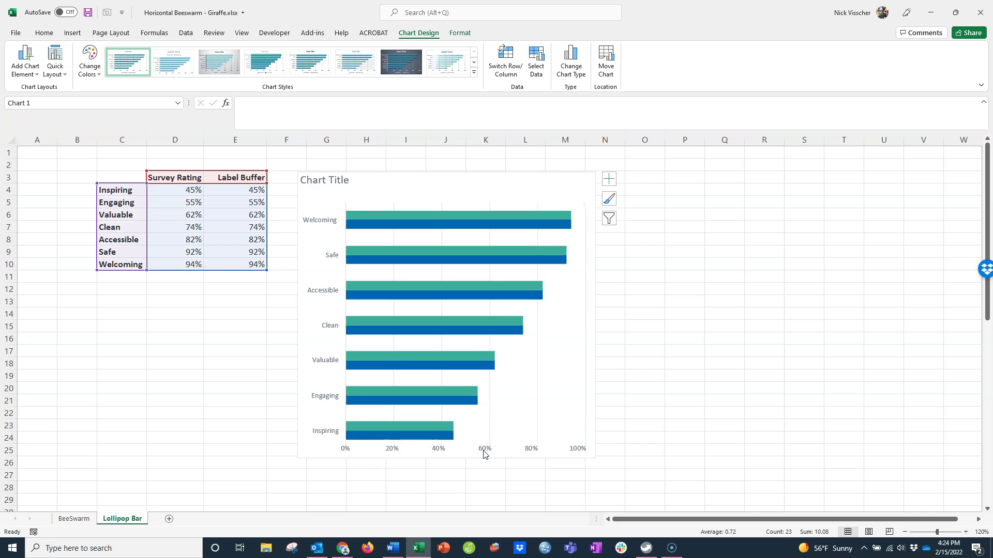
key(Delete)
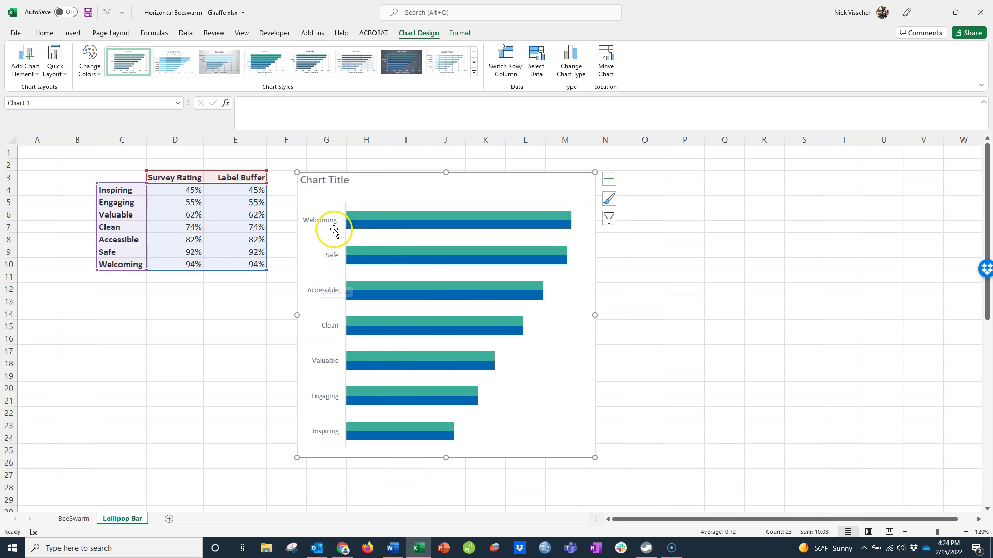
Set the Label Buffer series gap width to 100% in Format Data Series.
click(357, 217)
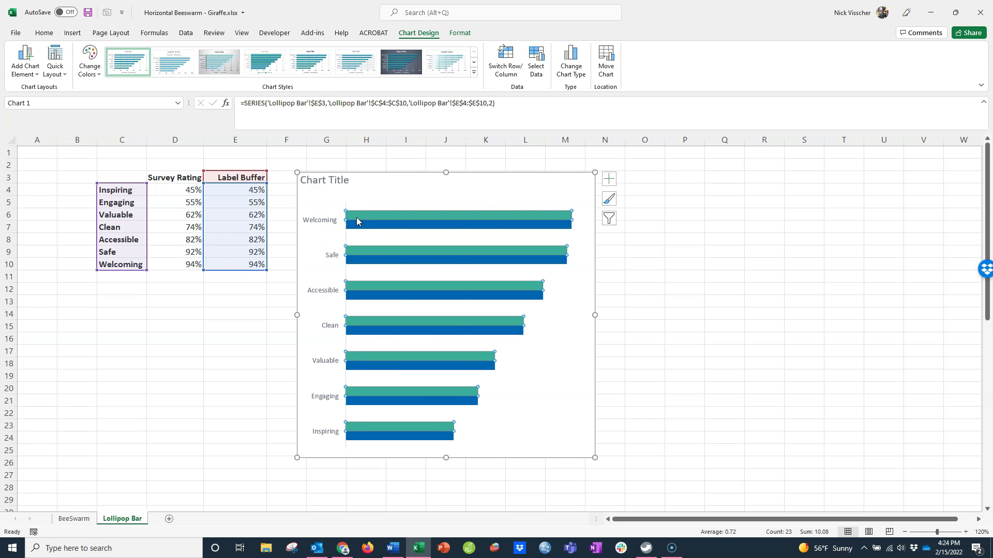
right_click(357, 220)
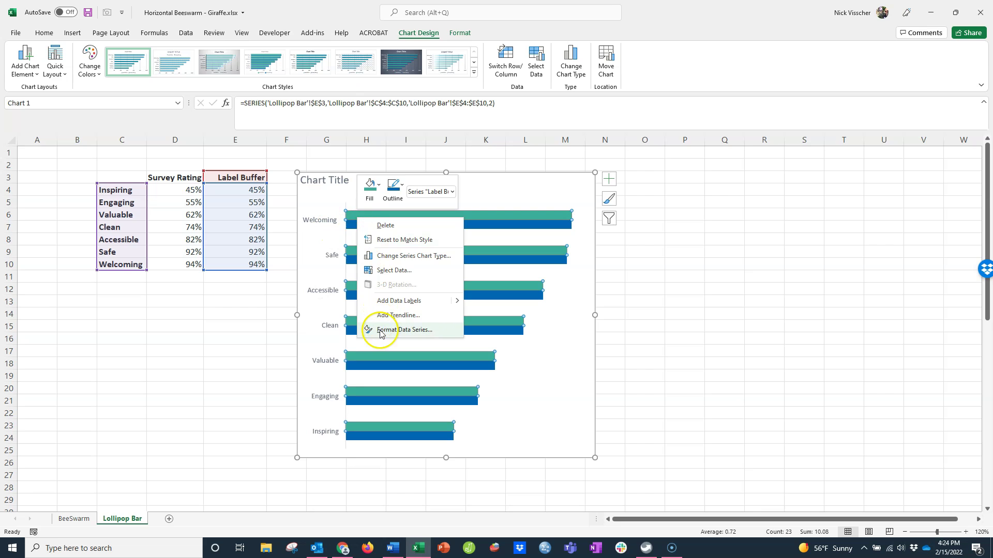
click(436, 330)
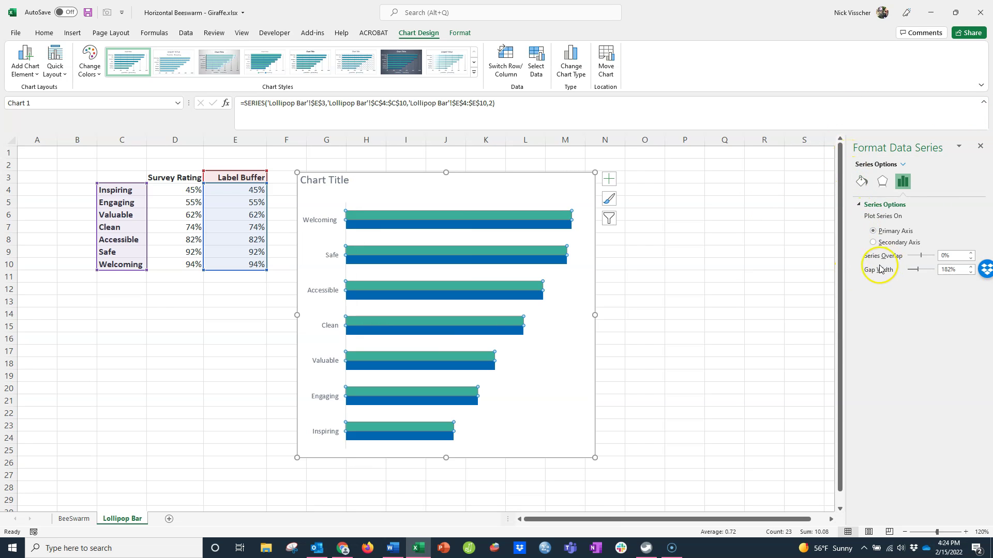
click(951, 270)
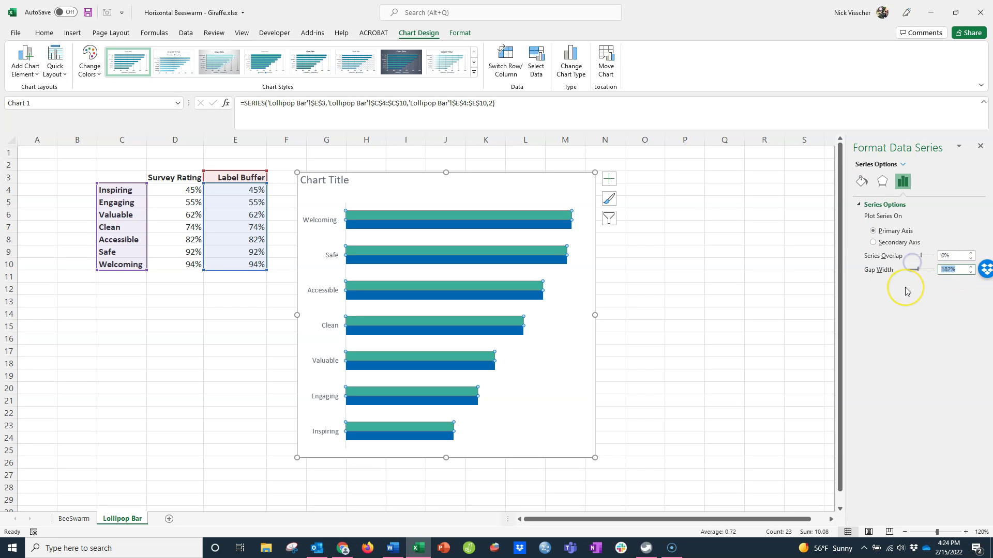
text(100)
key(Return)
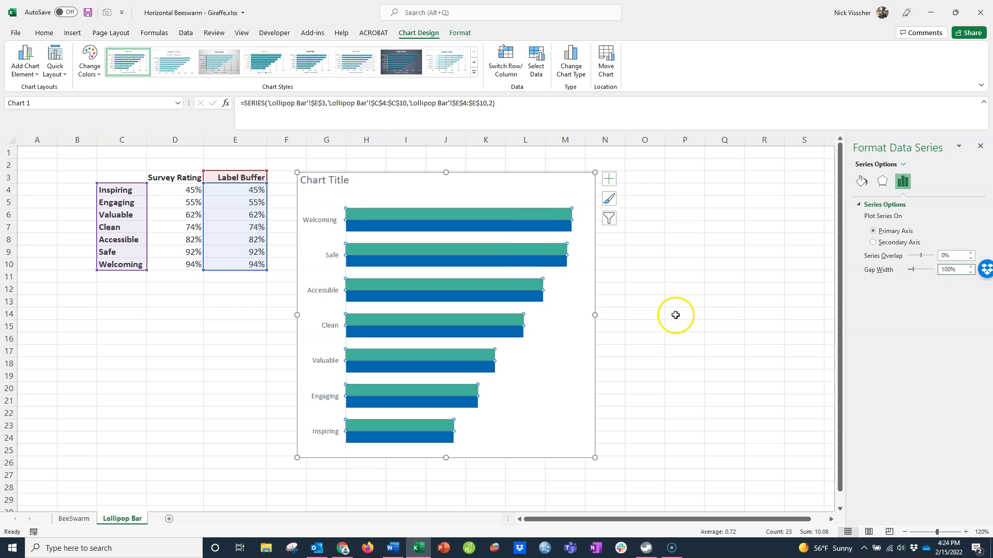
click(660, 322)
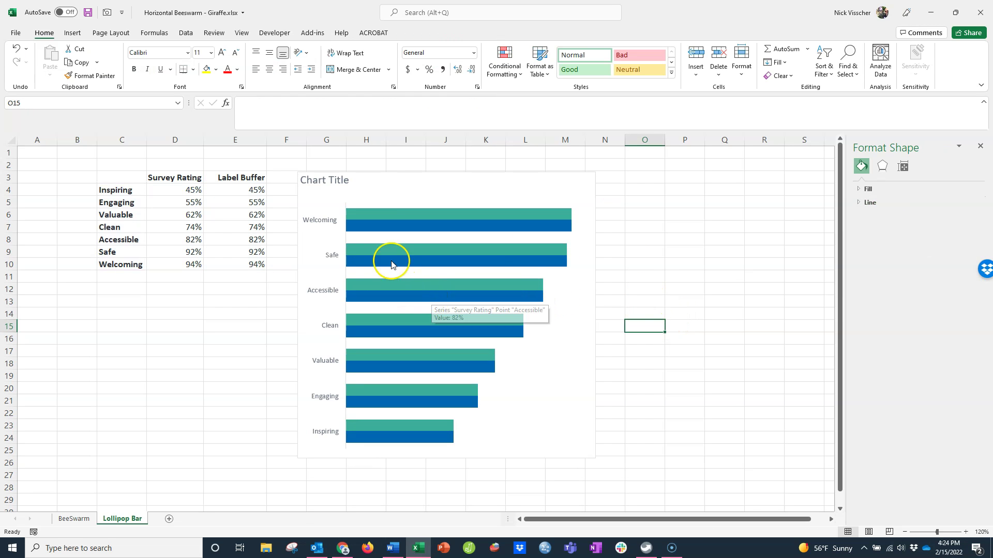
Add percentage data labels, 45% to 94%, to the teal Label Buffer bars.
click(351, 214)
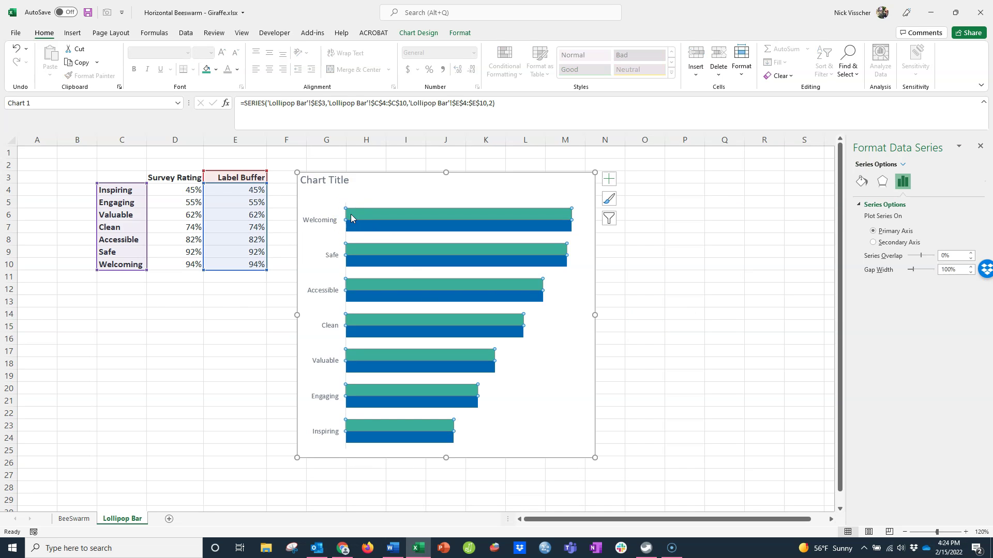
click(349, 227)
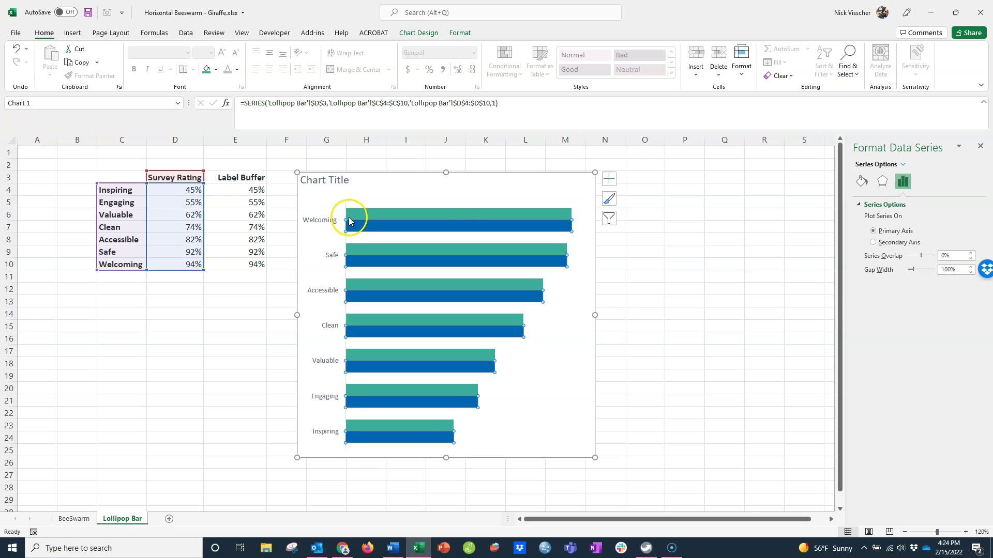
click(350, 213)
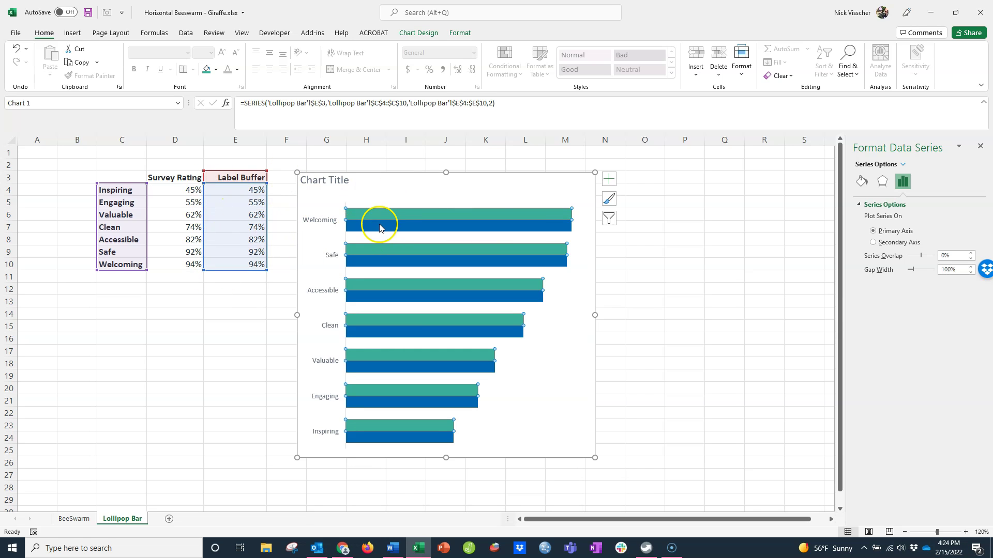
click(380, 225)
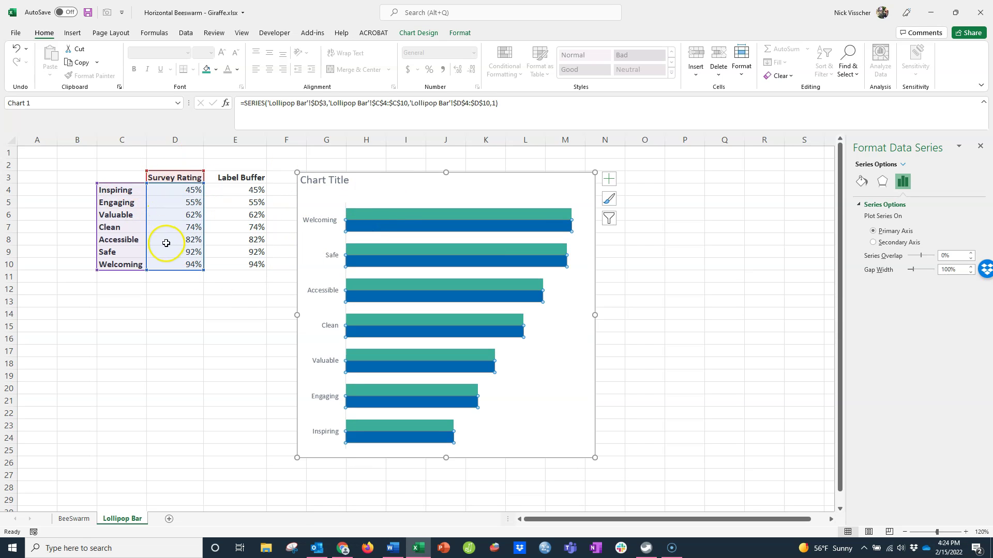
click(353, 217)
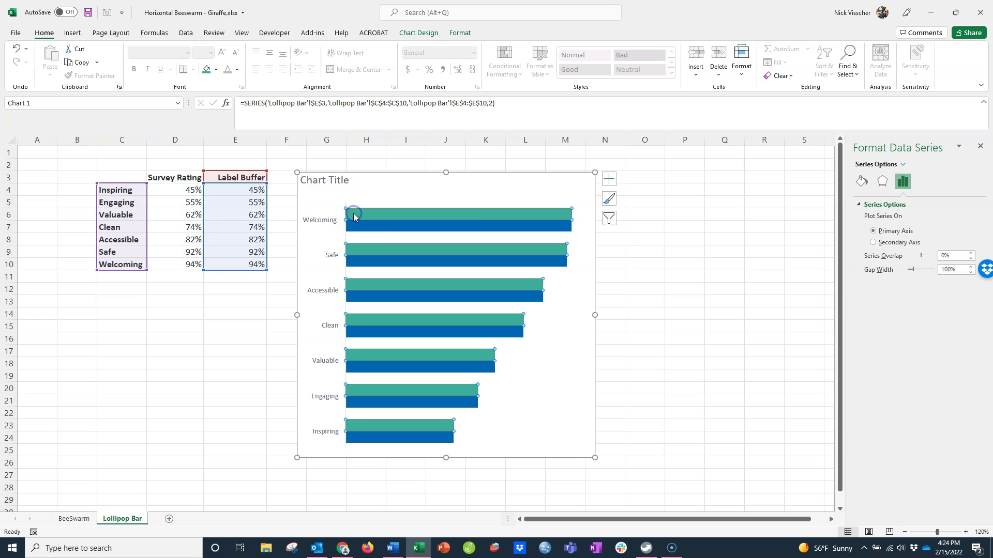
drag(369, 217, 381, 217)
right_click(382, 217)
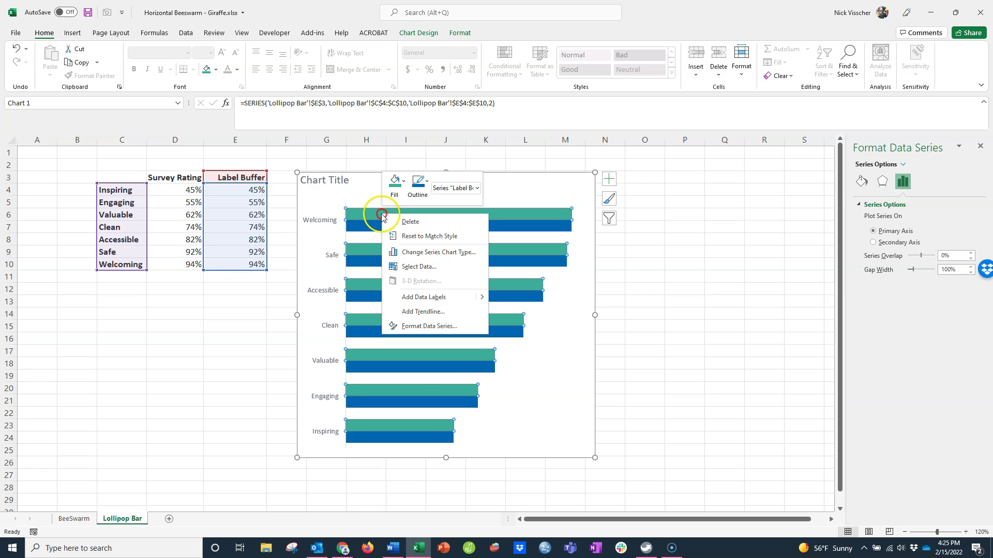
click(393, 297)
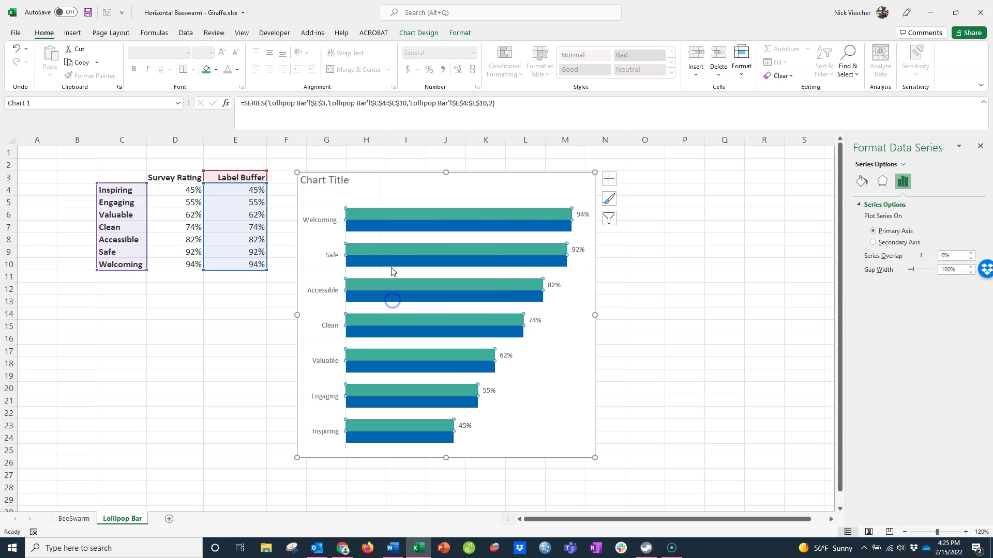
Make the Label Buffer labels show Category Name only, positioned at Inside Base.
click(581, 213)
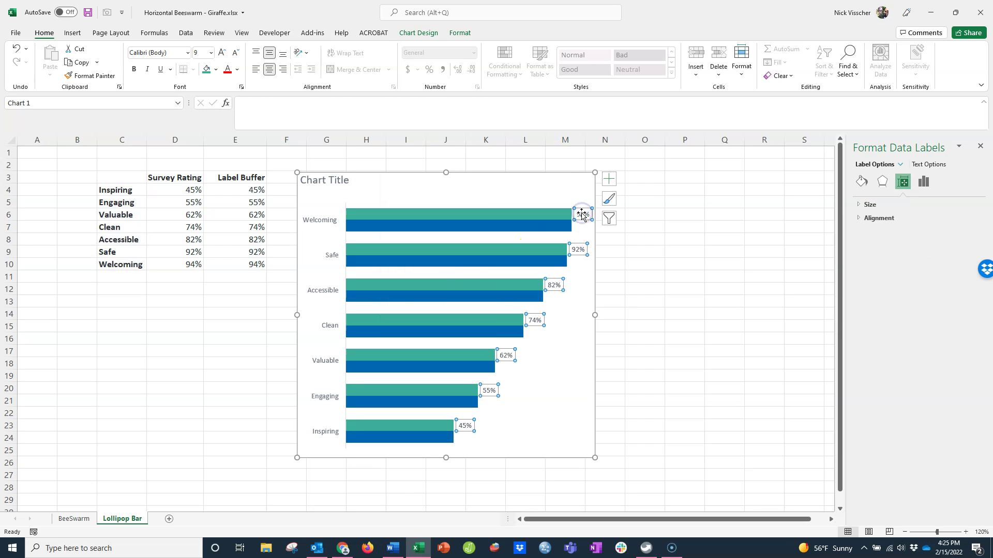
mouse_move(581, 213)
mouse_down()
mouse_move(578, 221)
mouse_move(569, 204)
mouse_up()
click(923, 183)
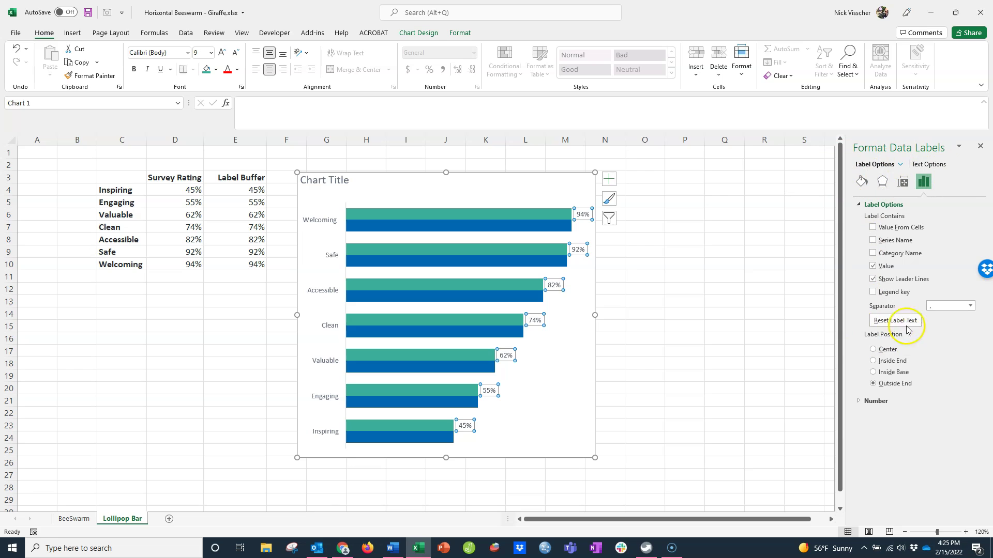
click(902, 373)
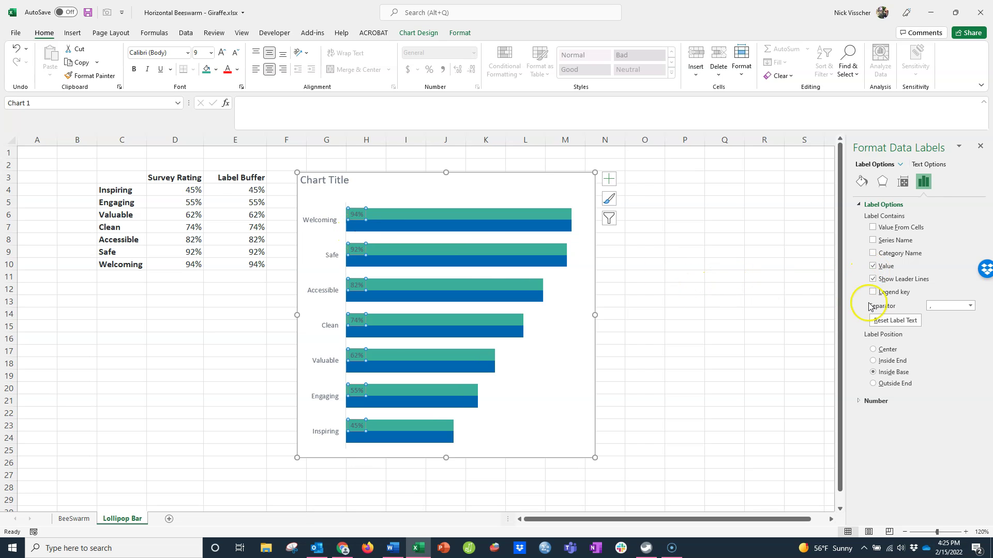
click(886, 267)
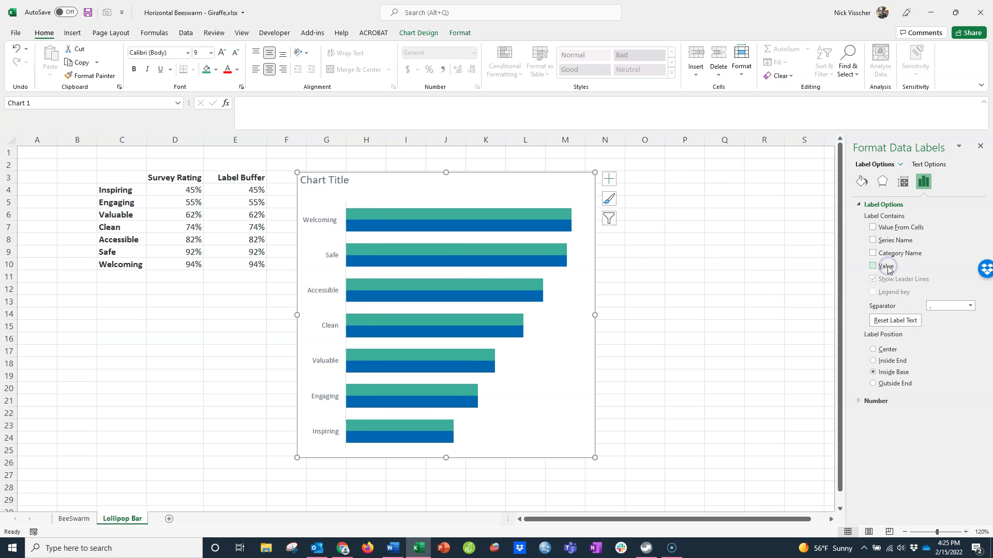
click(915, 254)
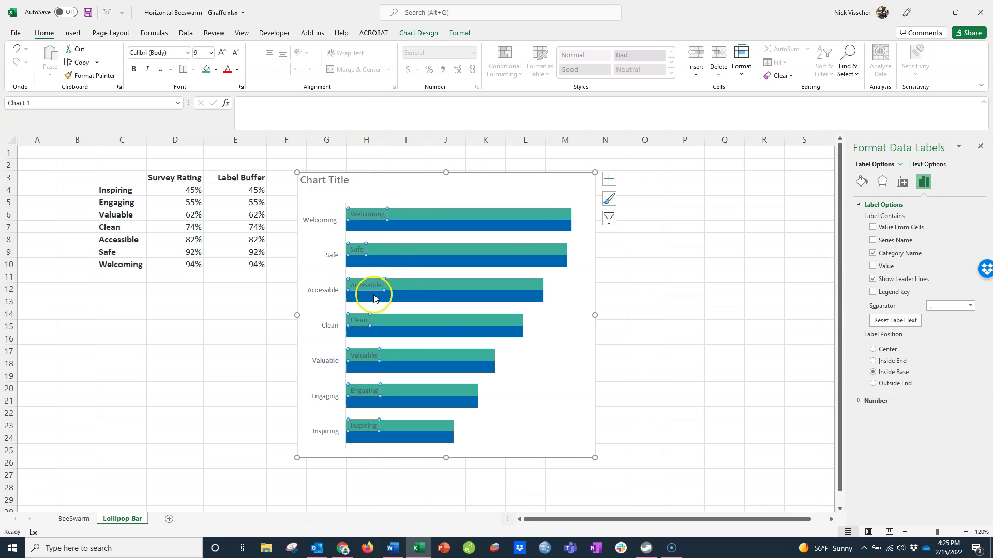
Delete the vertical category axis and set the Label Buffer bars to No fill.
click(314, 227)
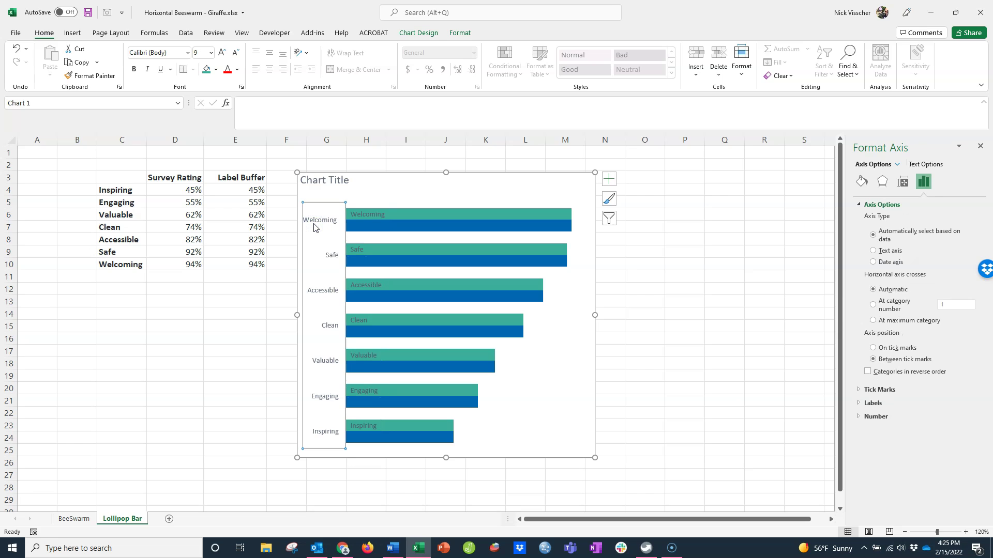
key(Delete)
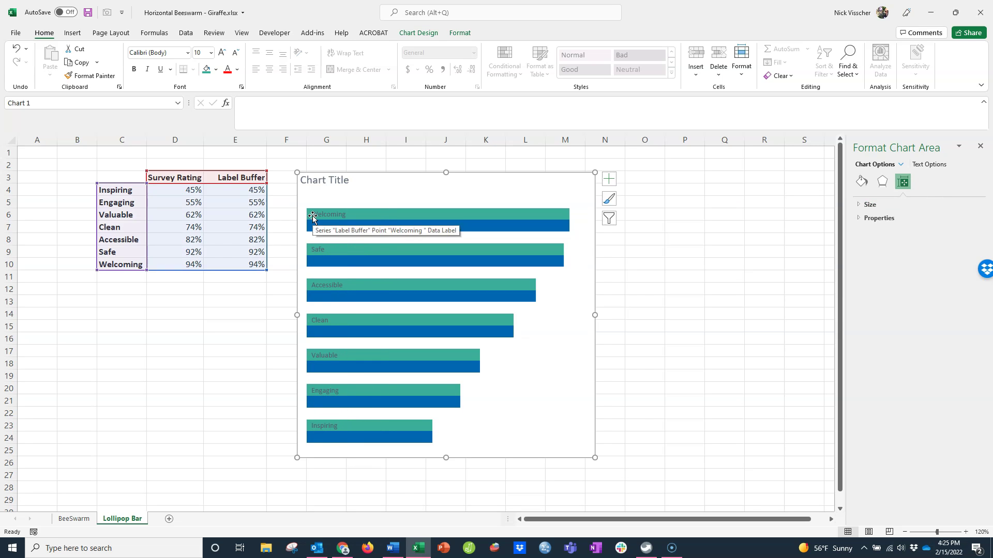
click(312, 217)
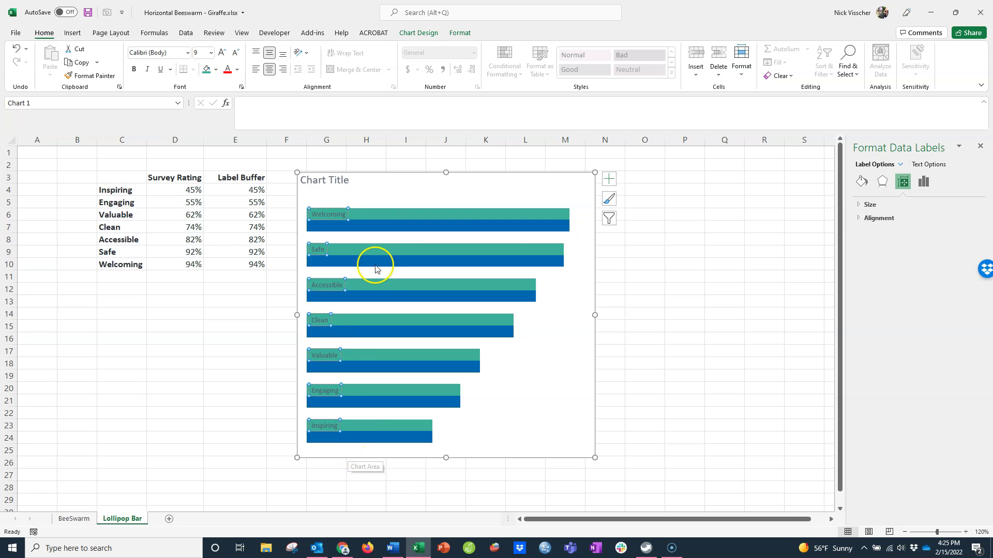
click(404, 217)
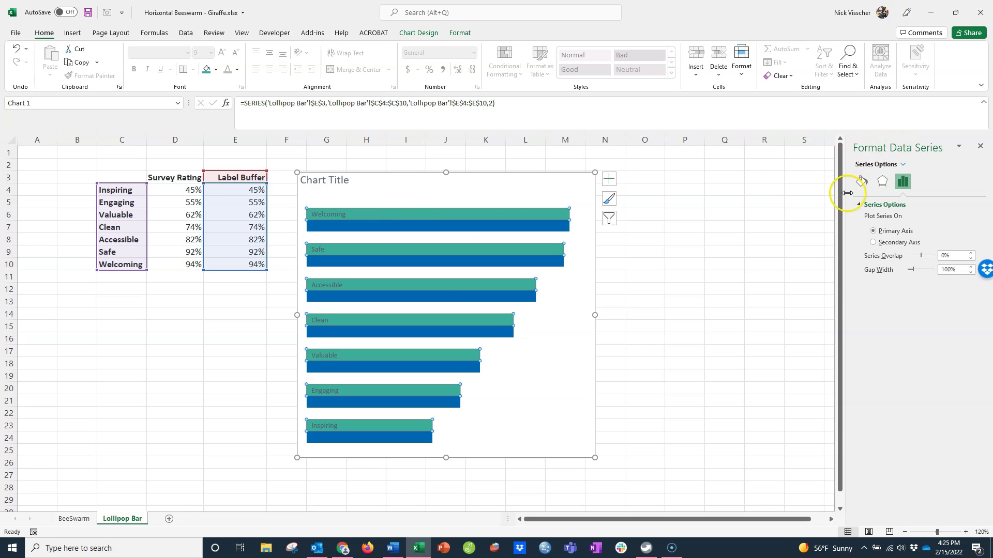
click(860, 183)
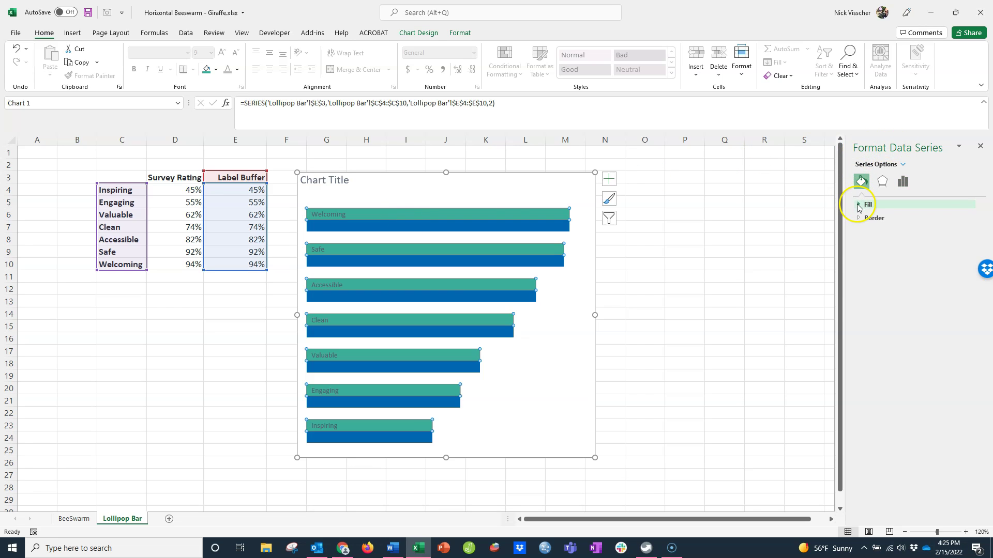
click(857, 205)
click(857, 216)
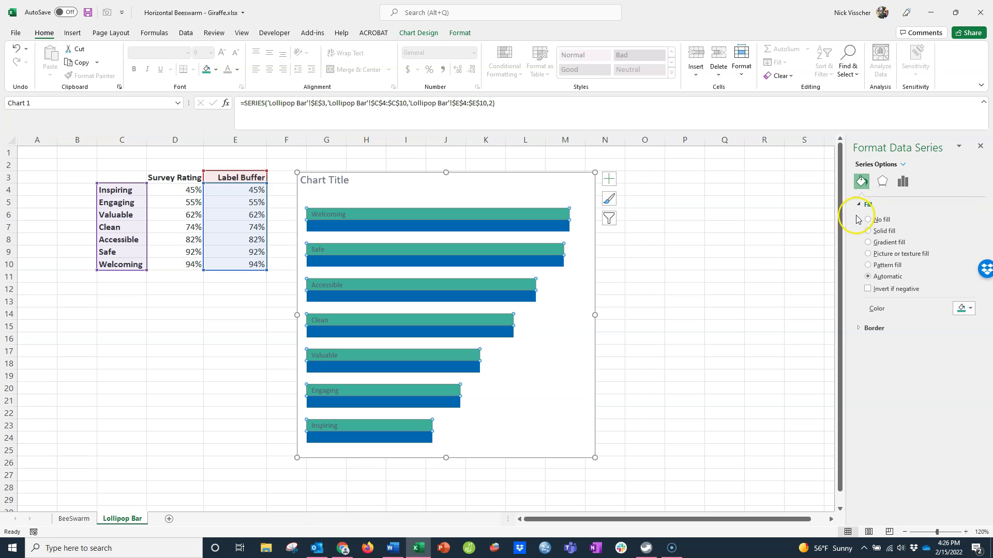
click(882, 219)
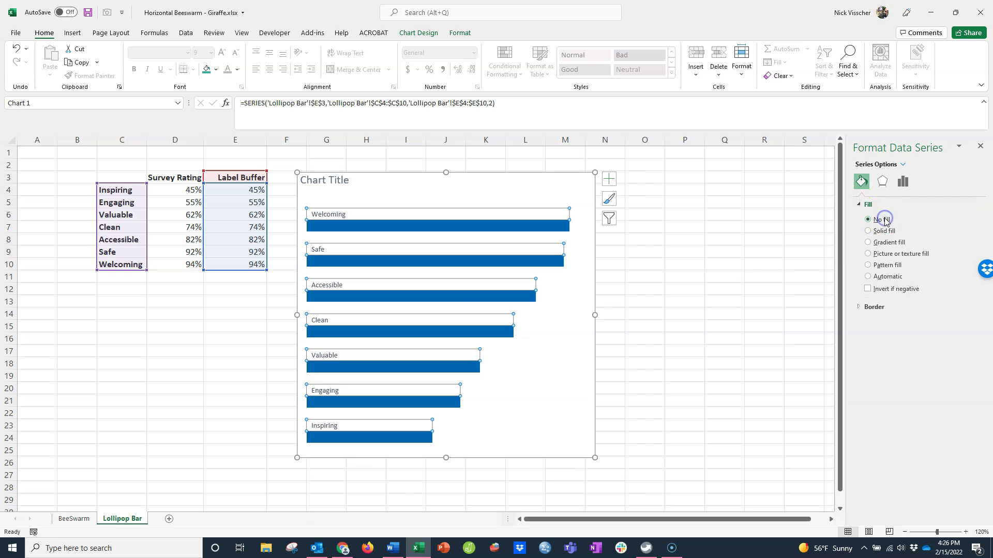
click(645, 275)
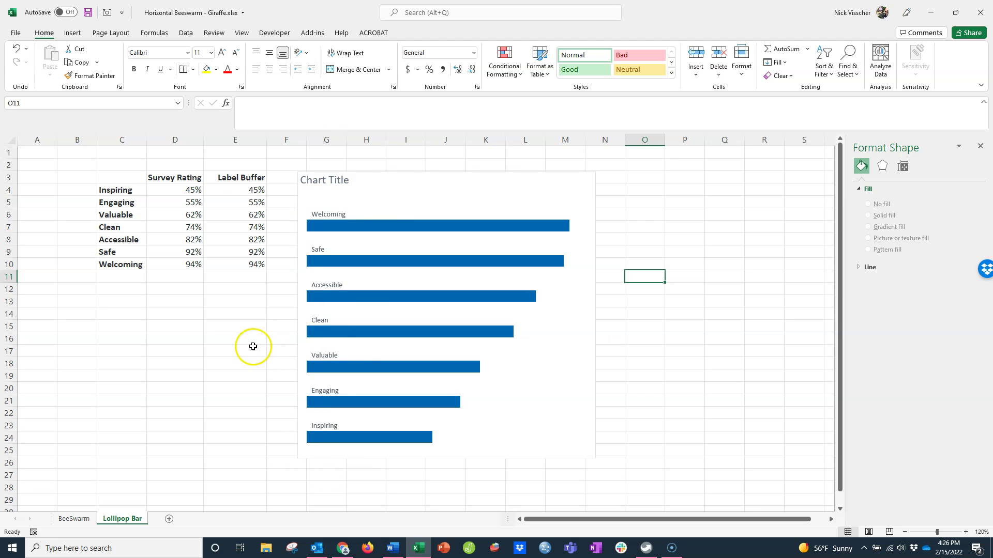
Add Percentage error bars to the blue Survey Rating series from Add Chart Element.
click(402, 226)
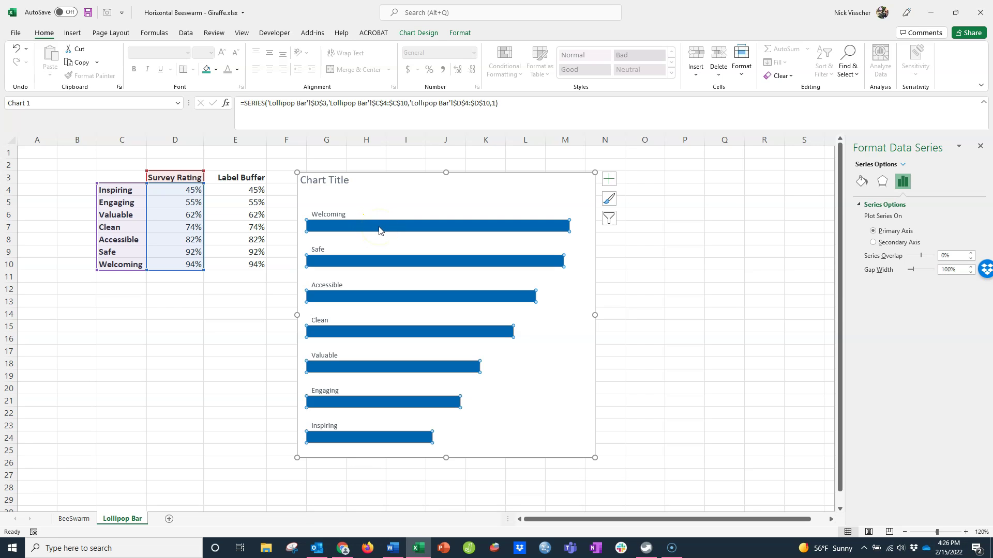
click(408, 35)
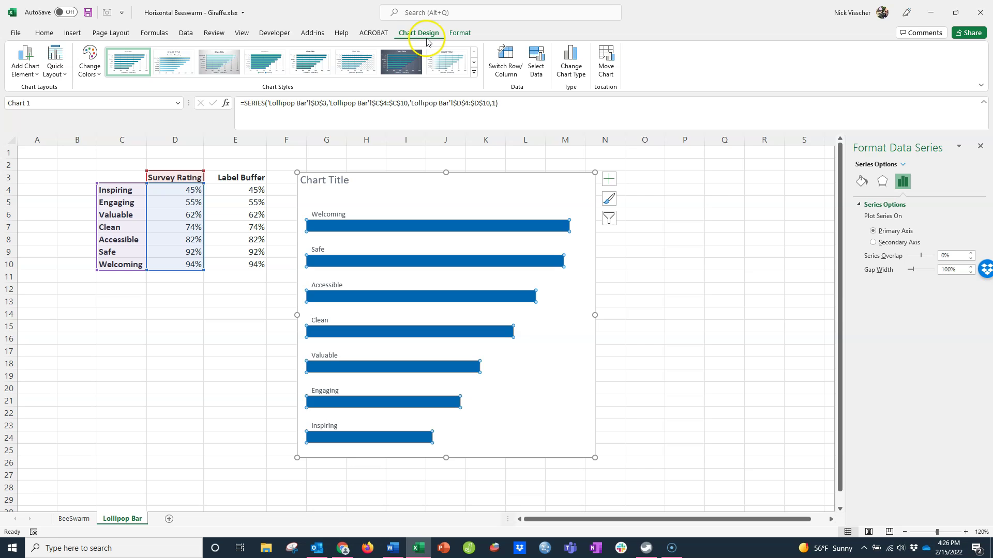
click(38, 78)
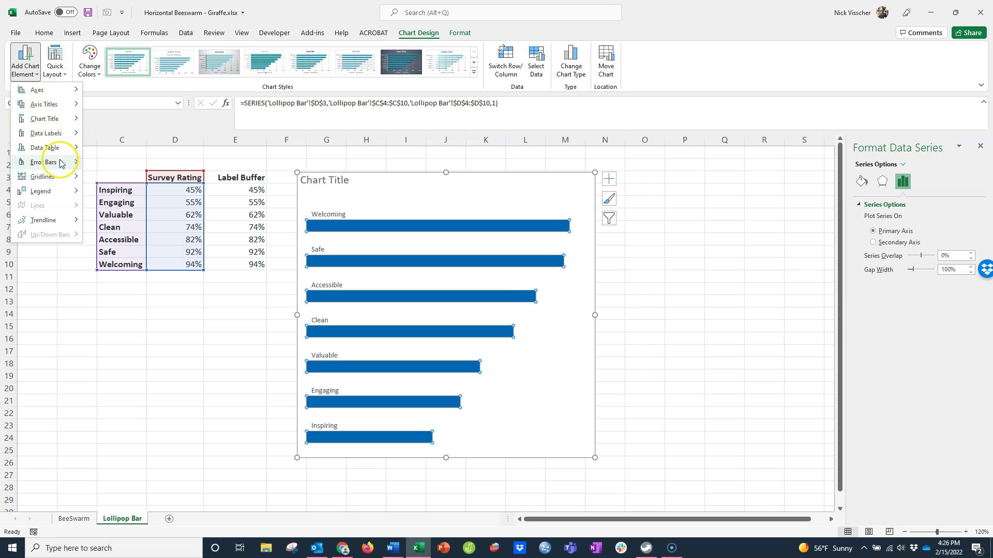
mouse_move(61, 163)
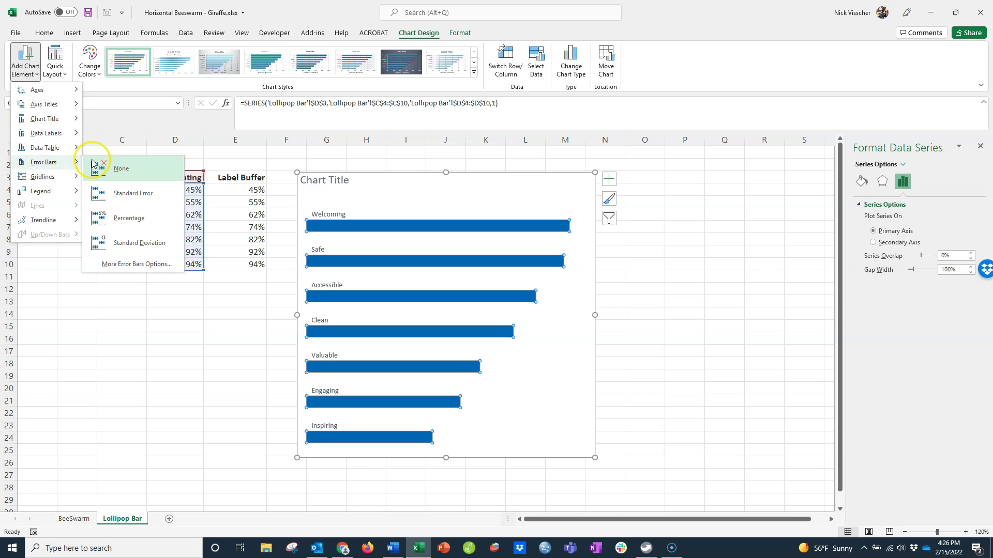
click(170, 227)
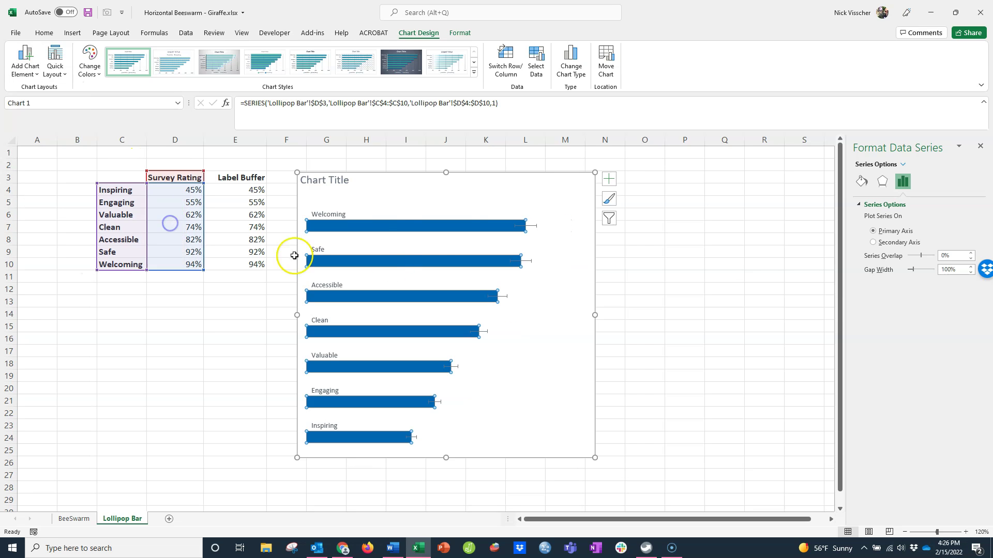
Format the Survey Rating error bars to Minus direction at 100%, then select the Survey Rating series.
click(534, 226)
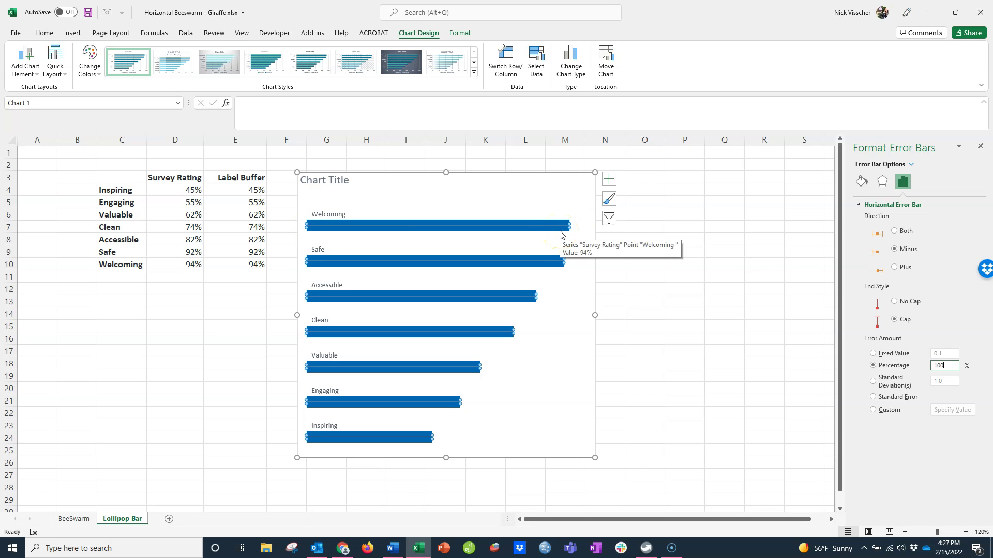
click(561, 235)
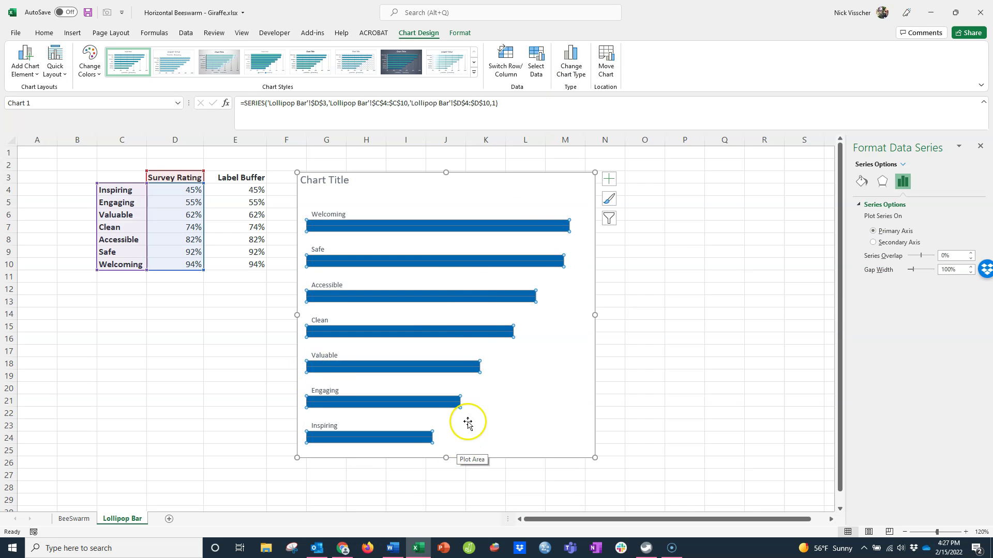
Give the Survey Rating bars No fill, leaving only the error-bar lines, then select the error bars.
click(863, 182)
click(881, 220)
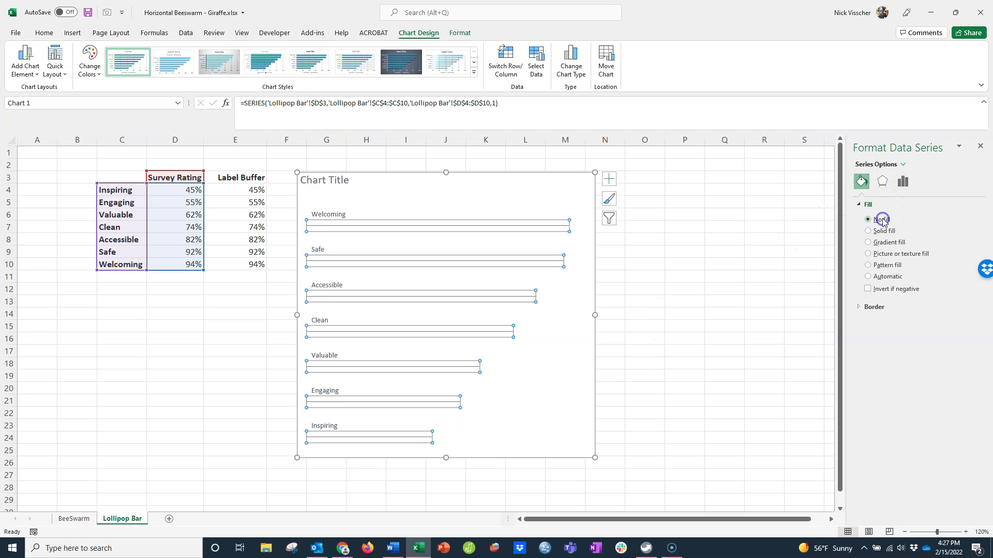
click(698, 288)
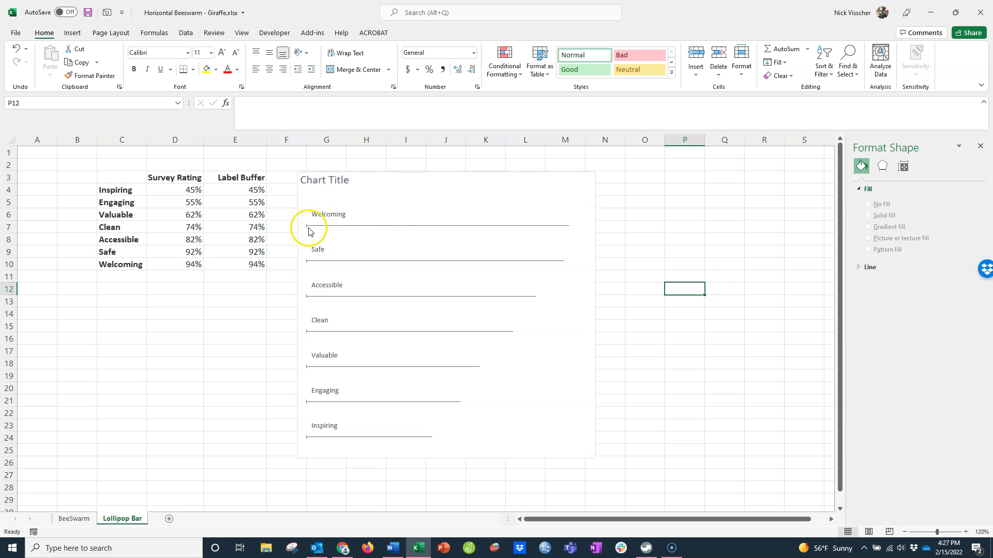
click(392, 226)
click(392, 226)
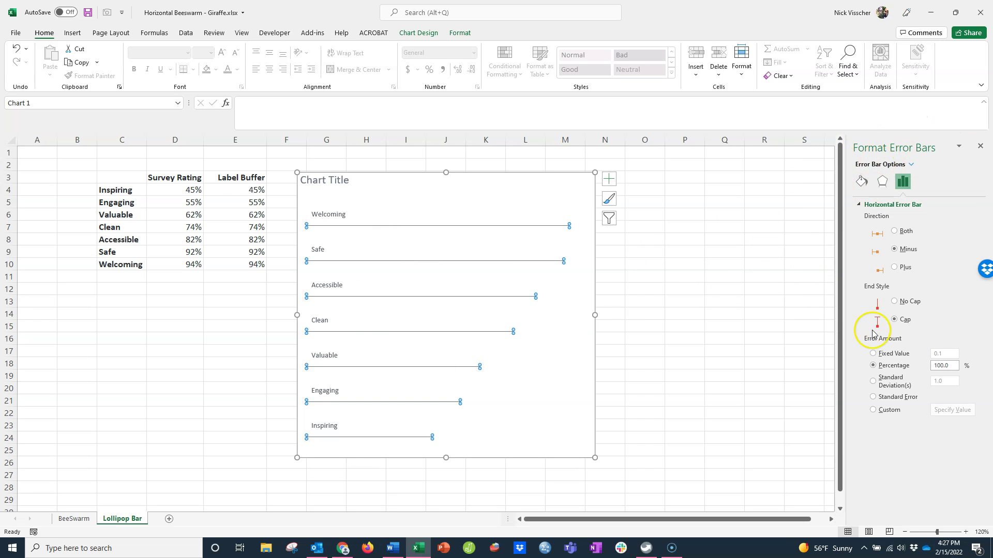
Remove the error-bar end caps and thicken the error-bar lines to 3 pt.
click(915, 305)
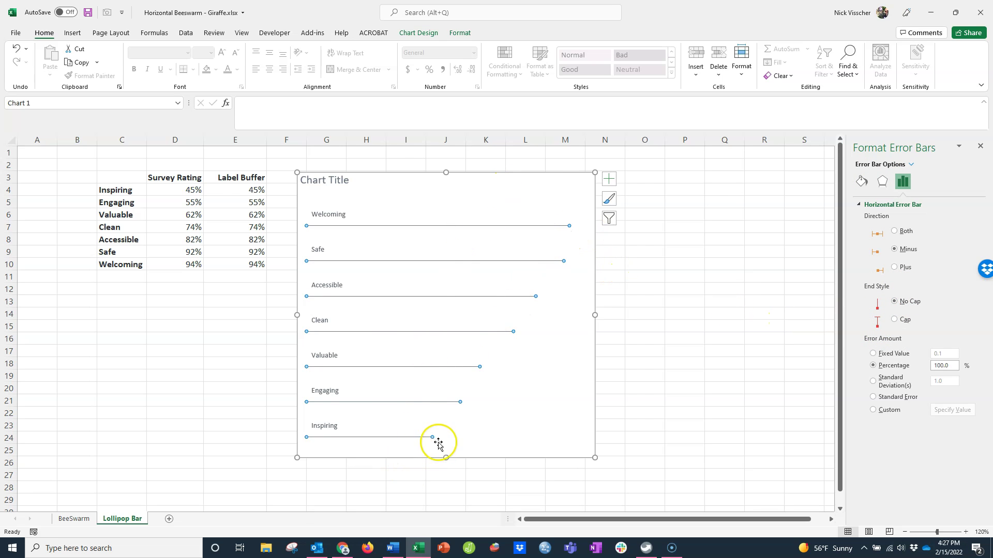
click(862, 183)
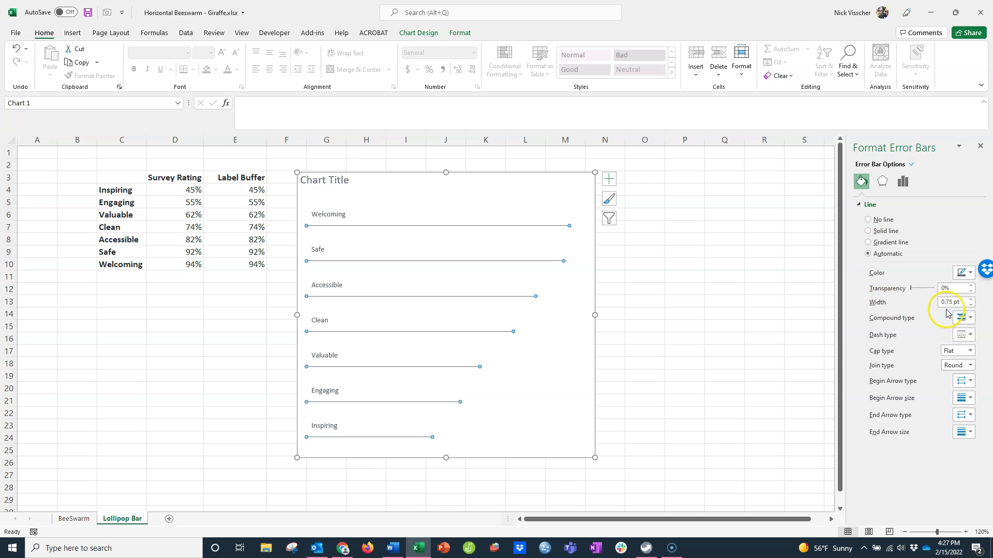
click(971, 300)
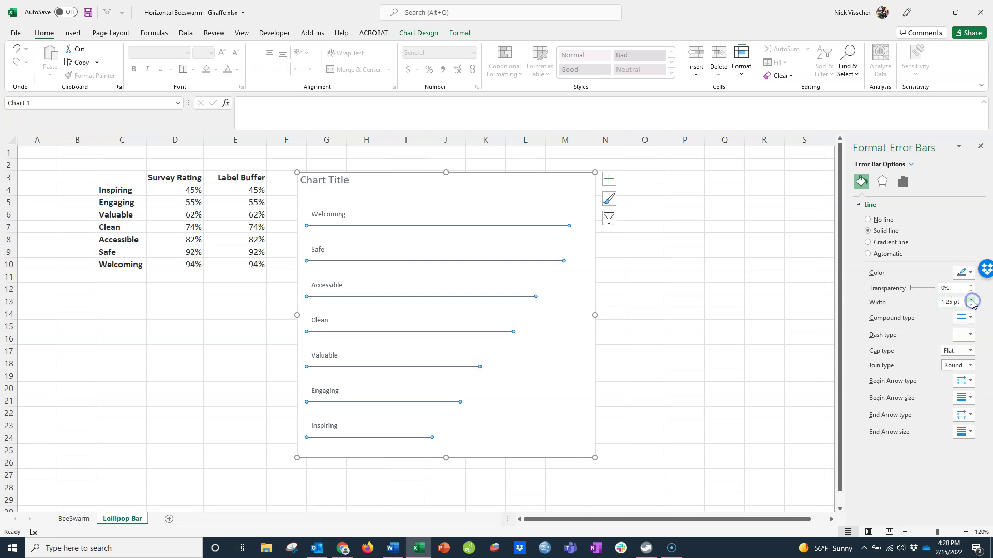
click(972, 300)
click(972, 300)
click(971, 300)
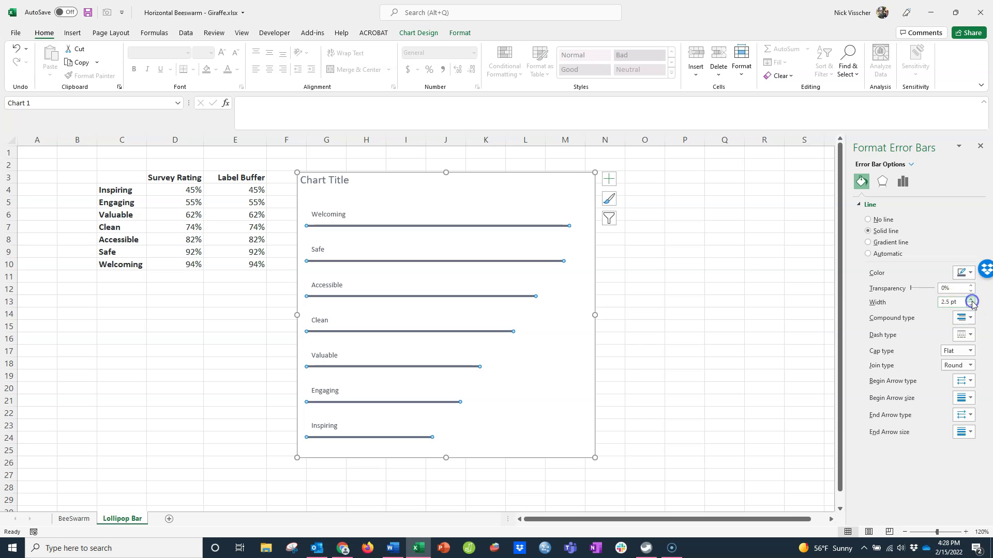
click(972, 301)
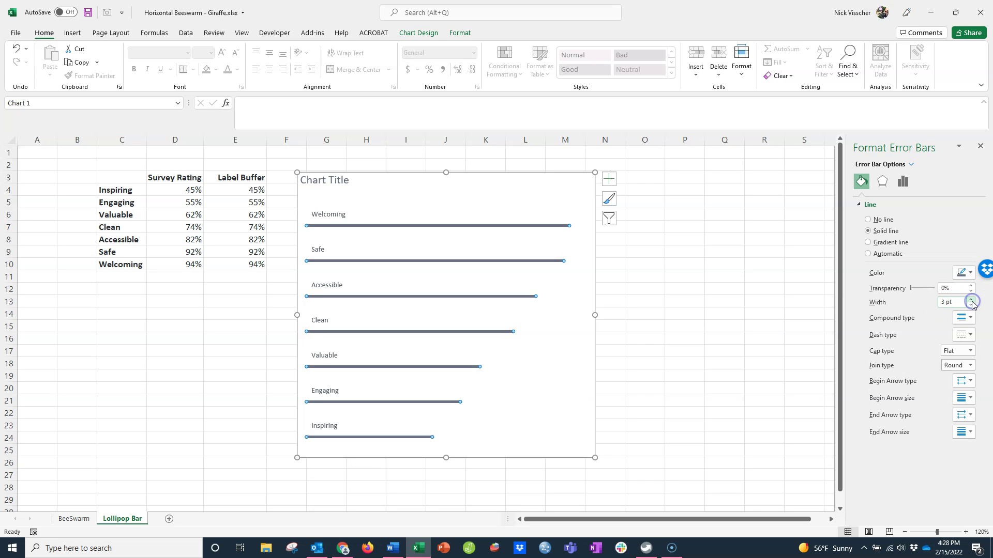
Colour the error-bar lines blue and give each line a round dot end.
click(969, 274)
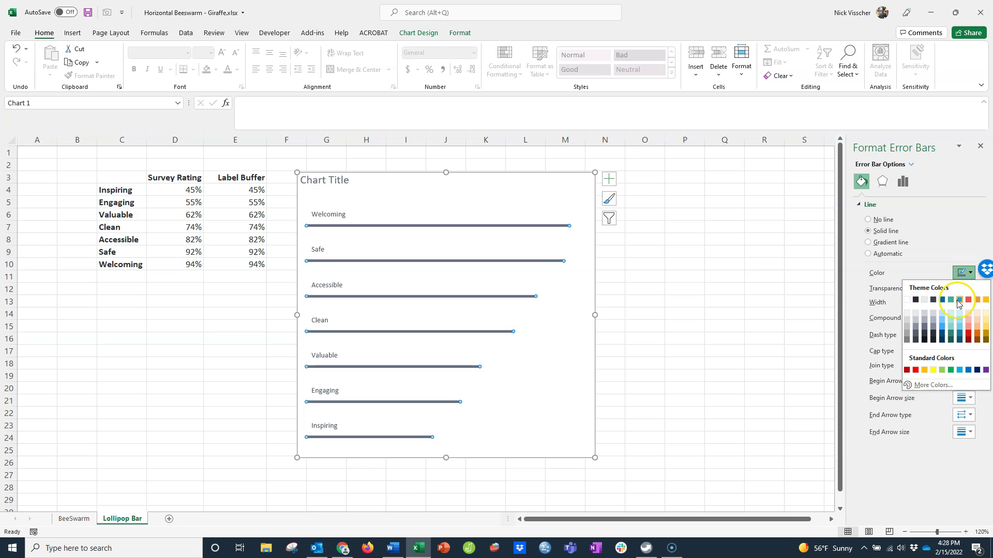
click(959, 300)
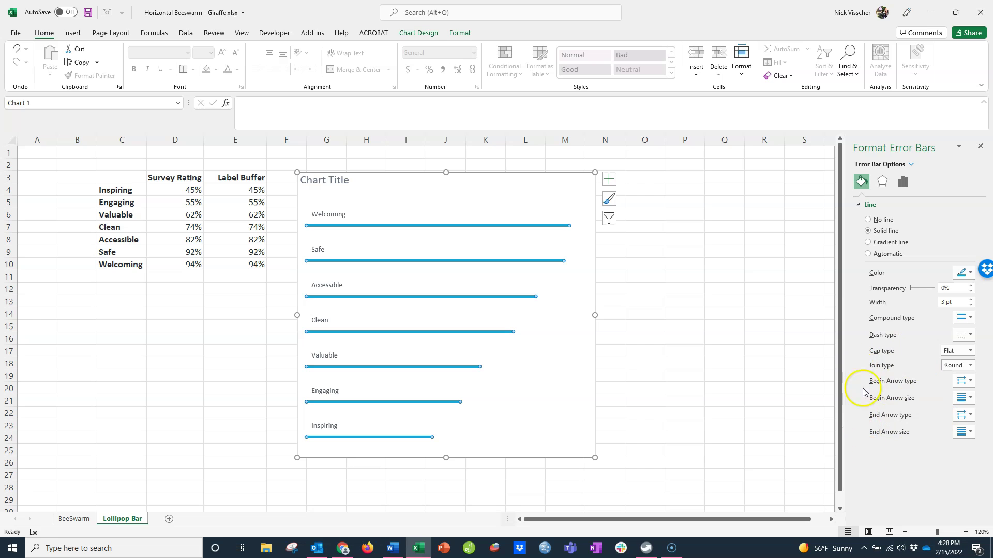
click(972, 382)
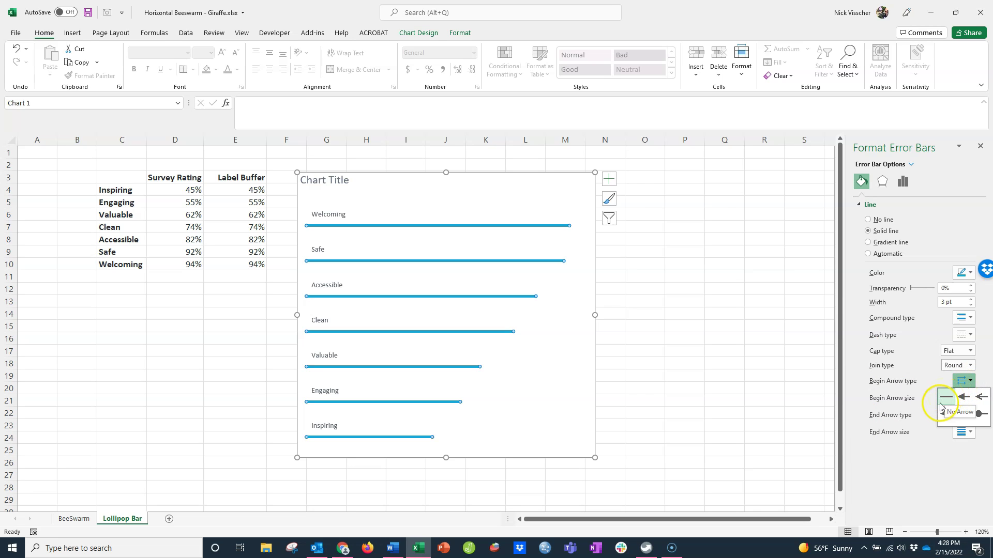
click(979, 414)
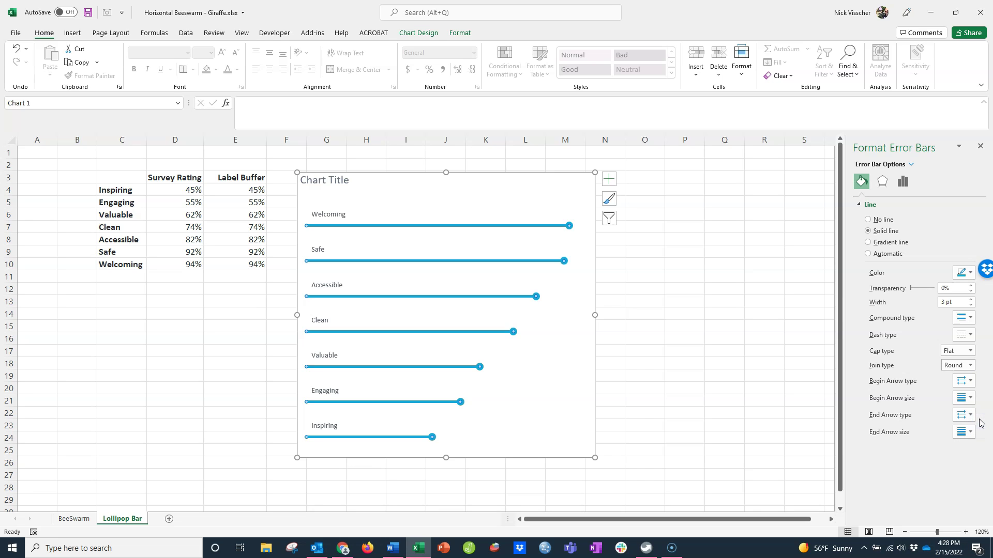
click(643, 336)
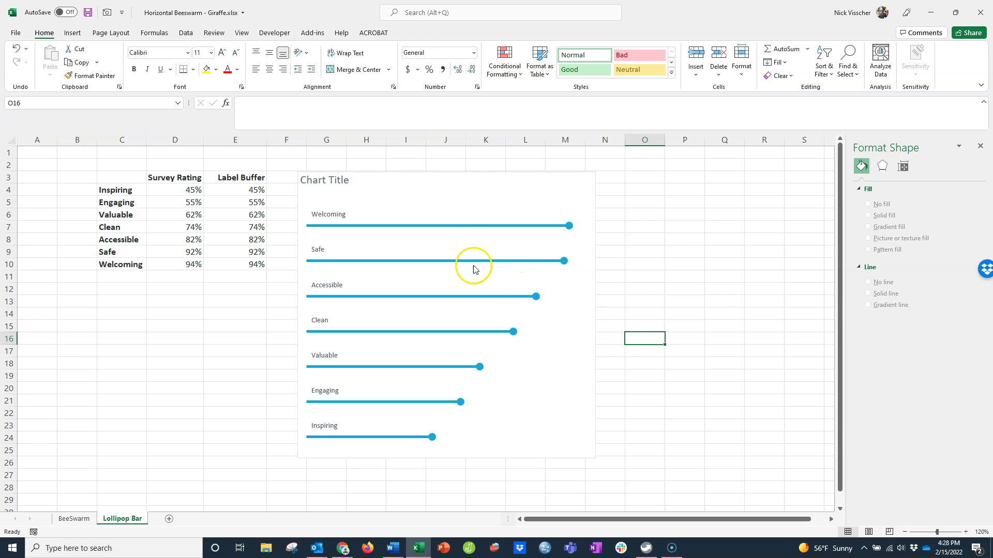
Add data labels to the Survey Rating series.
mouse_move(456, 235)
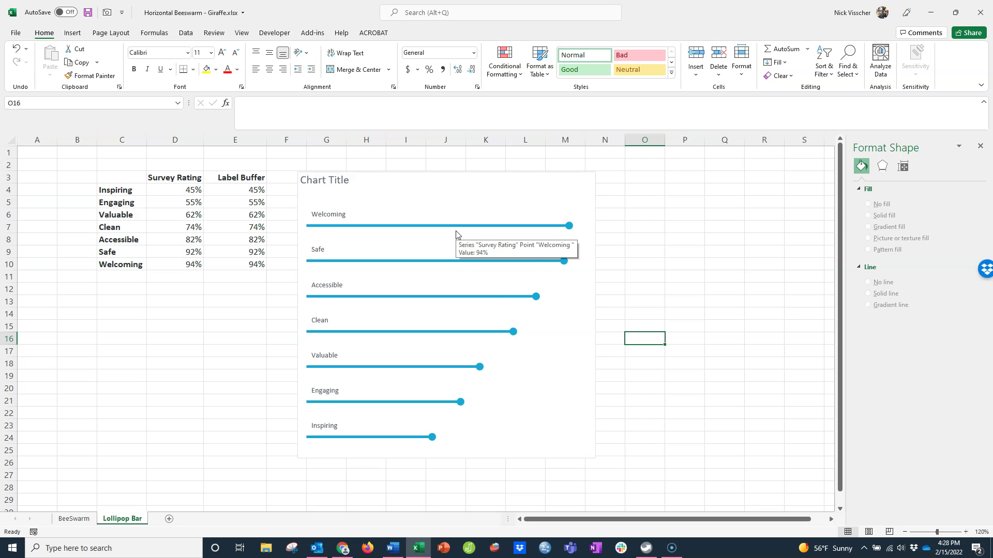
click(456, 235)
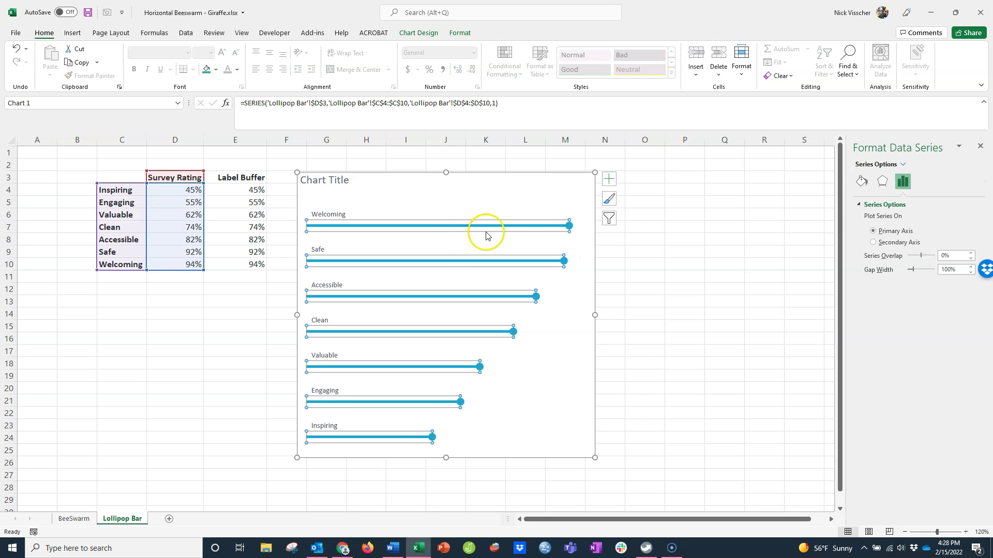
mouse_move(454, 234)
right_click(464, 234)
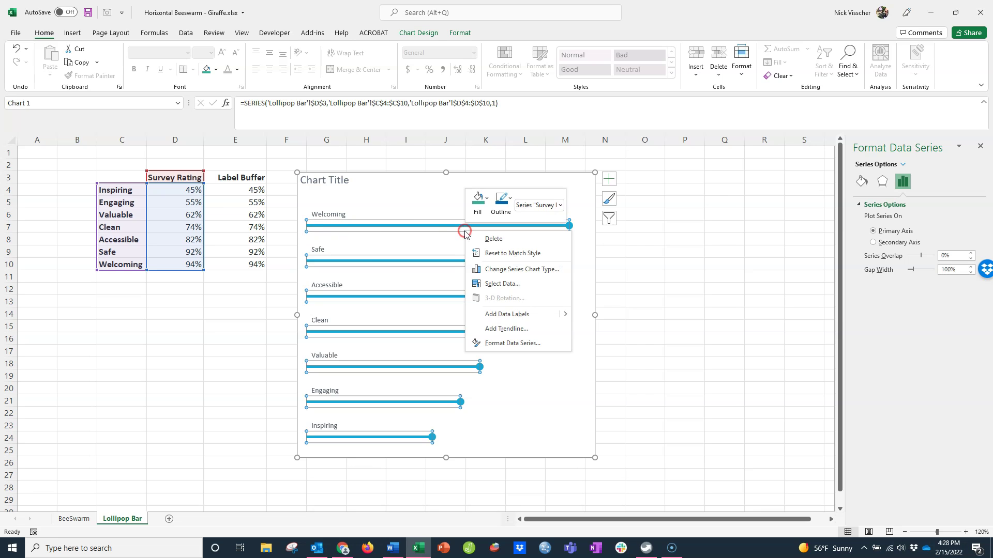
click(477, 318)
Make the percentage labels blue and bold.
click(579, 226)
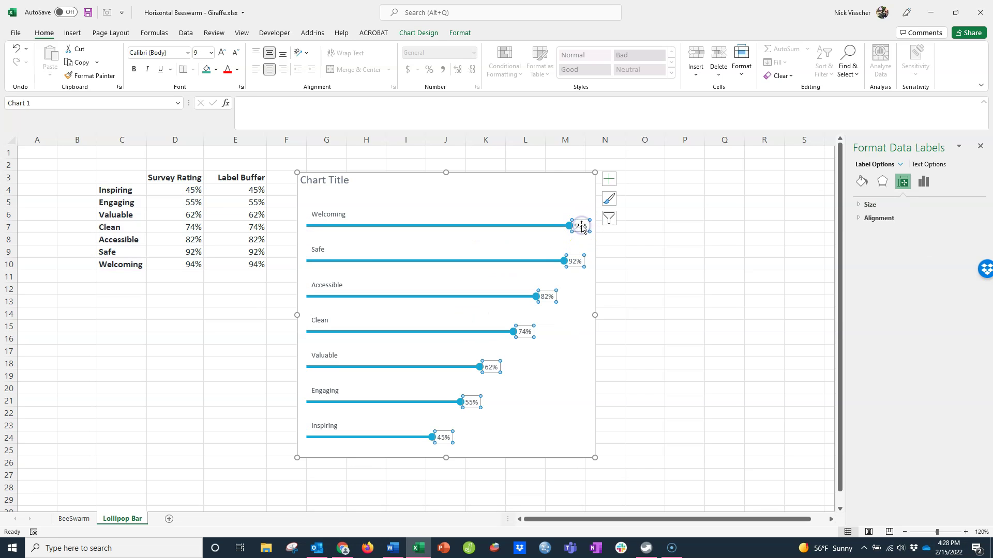
click(236, 69)
click(279, 112)
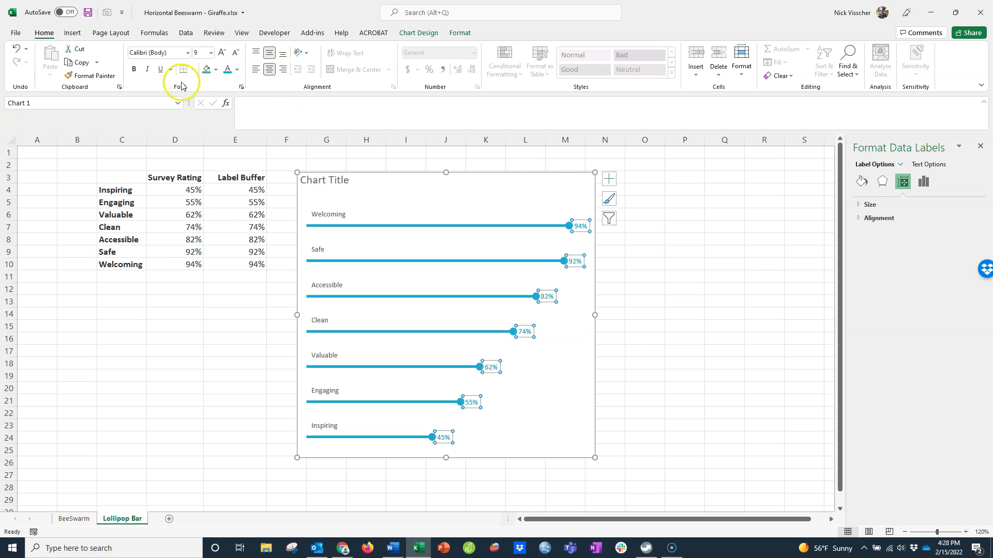
click(134, 70)
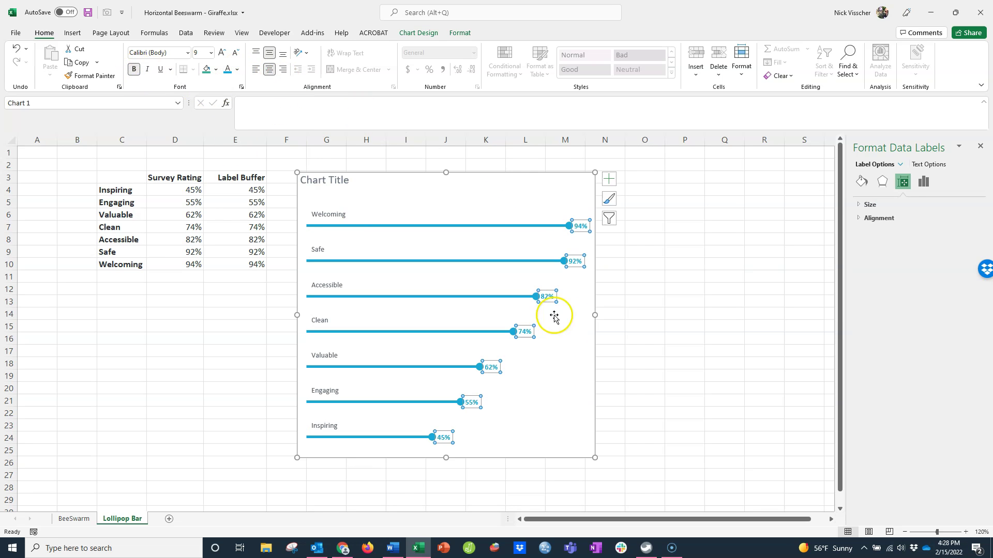
click(648, 342)
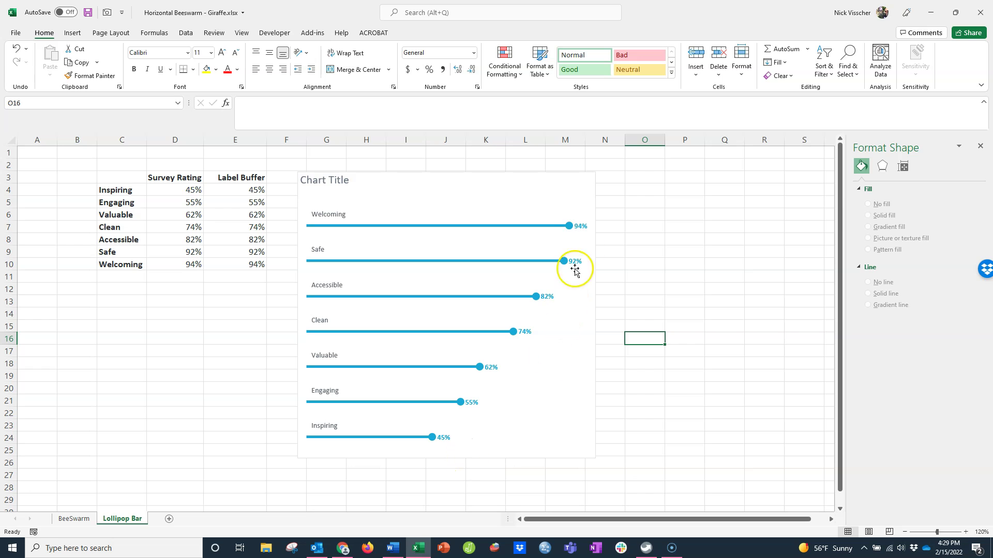
Set the percentage labels' left margin to 0.1 inch.
click(583, 228)
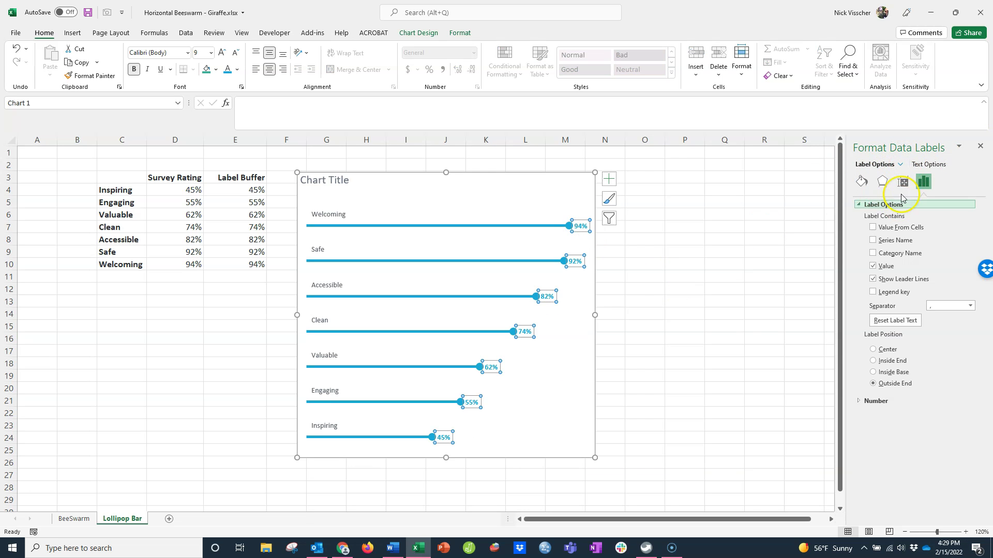
click(903, 183)
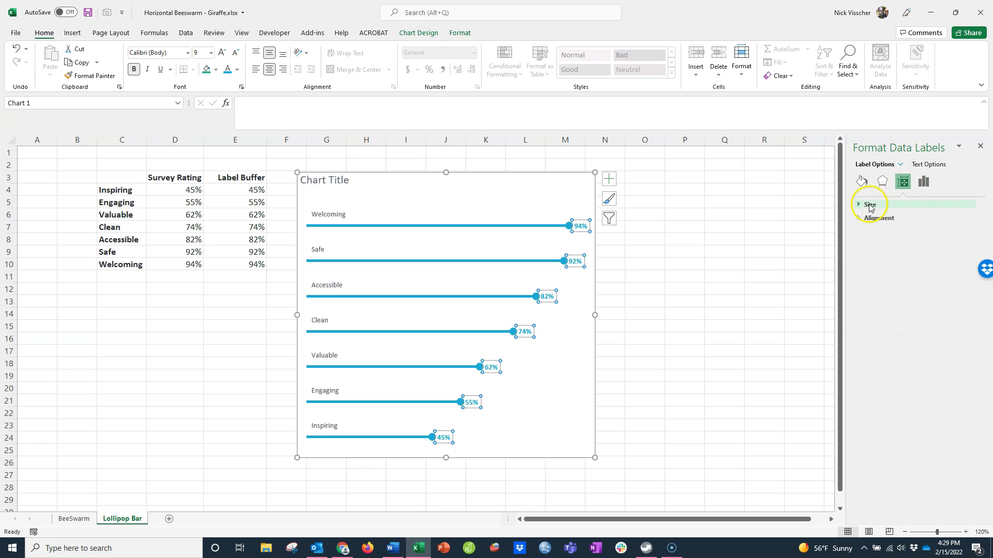
click(859, 219)
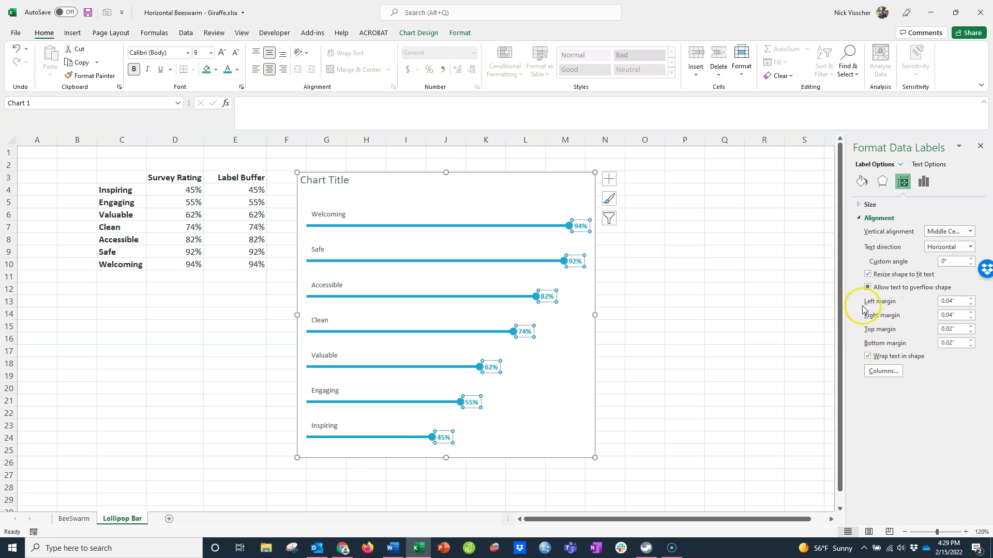
click(973, 300)
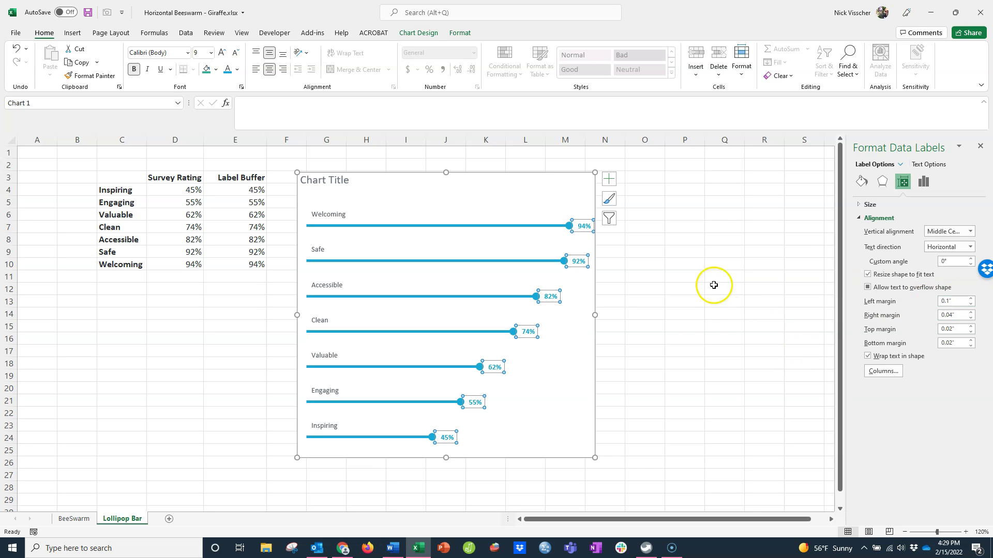
click(672, 364)
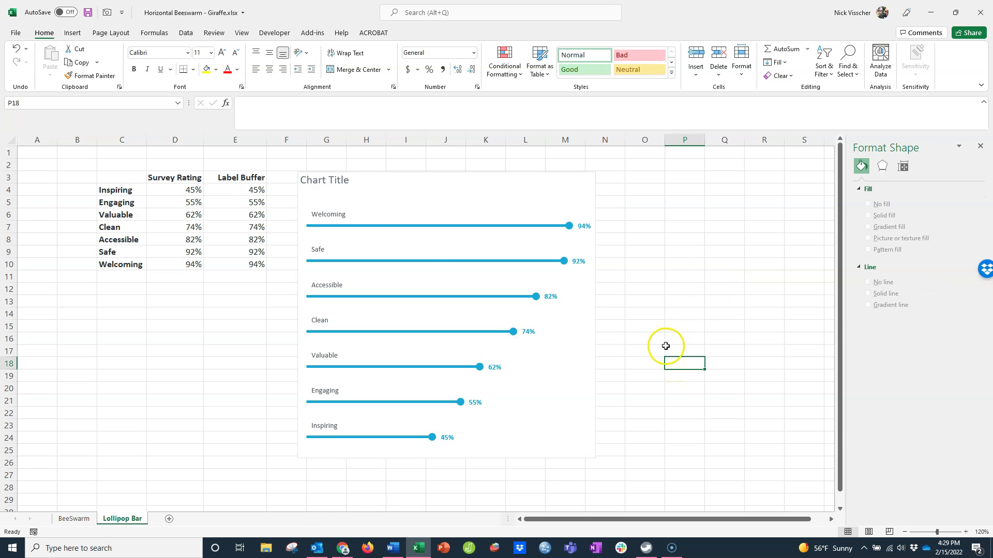
Format the category name labels as blue, size 11 and bold.
click(328, 214)
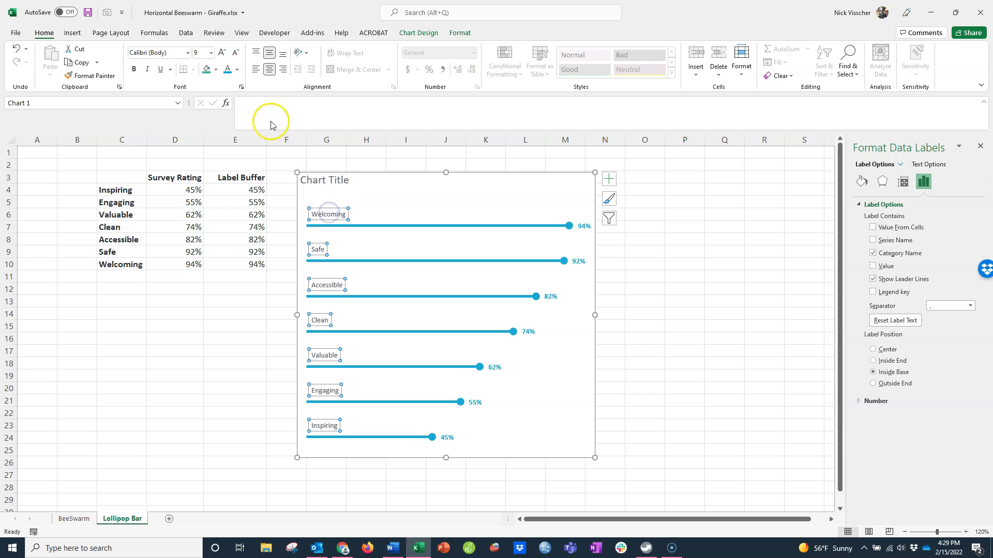
click(228, 69)
click(222, 53)
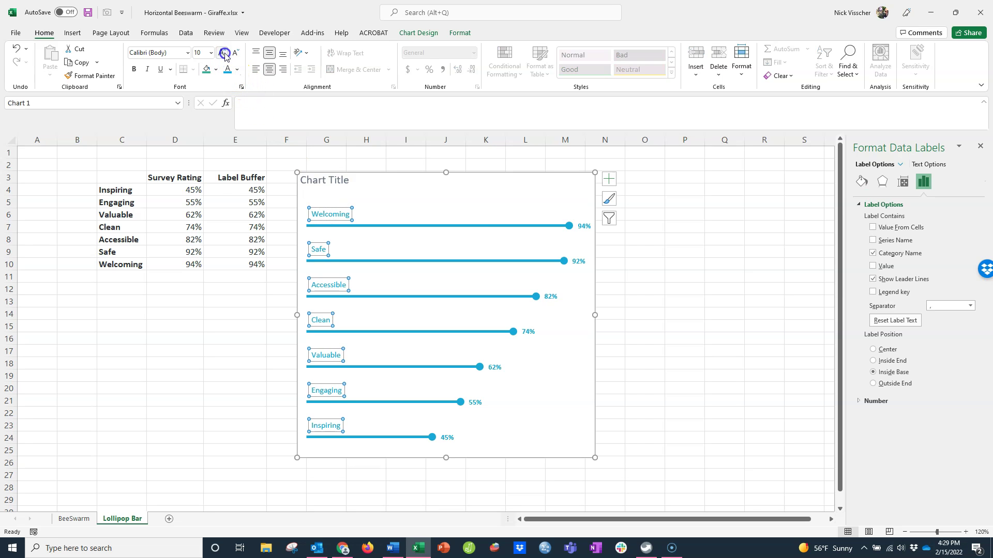
click(223, 52)
click(137, 72)
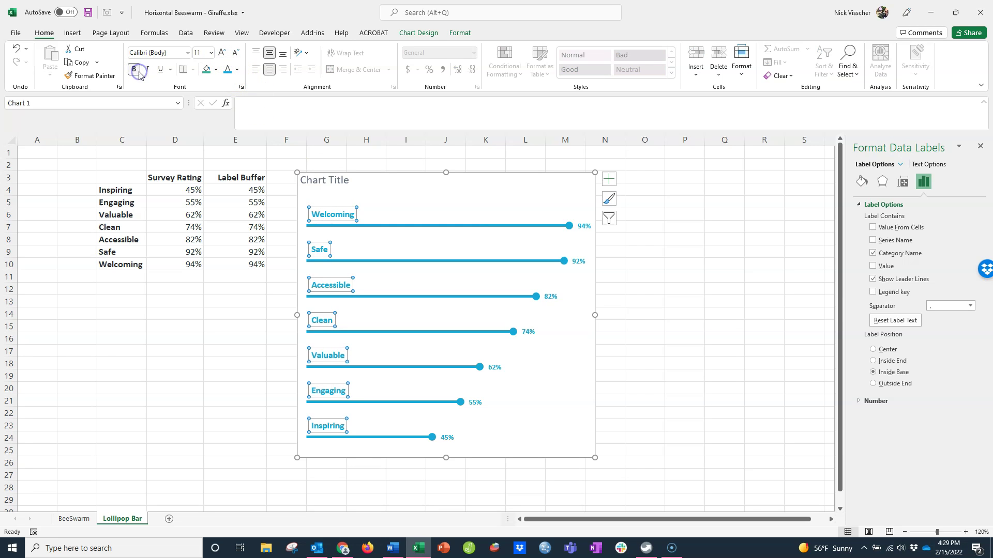
click(638, 356)
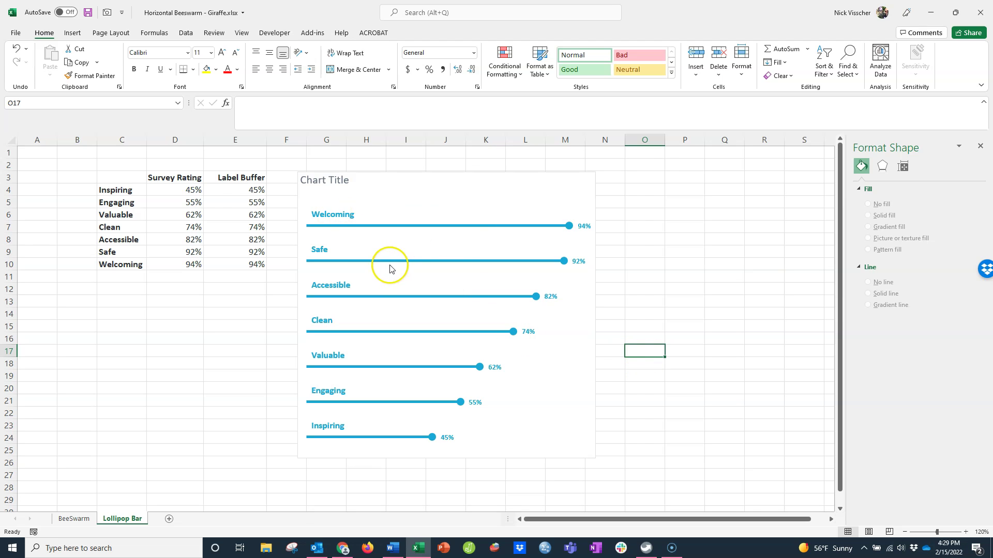
In Select Data, move Survey Rating below Label Buffer in the series order.
click(390, 216)
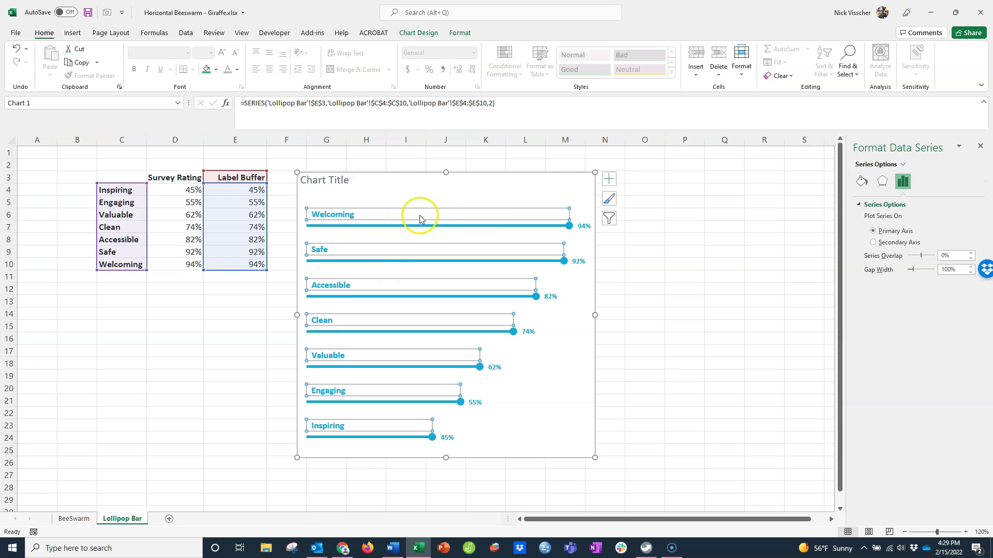
click(411, 232)
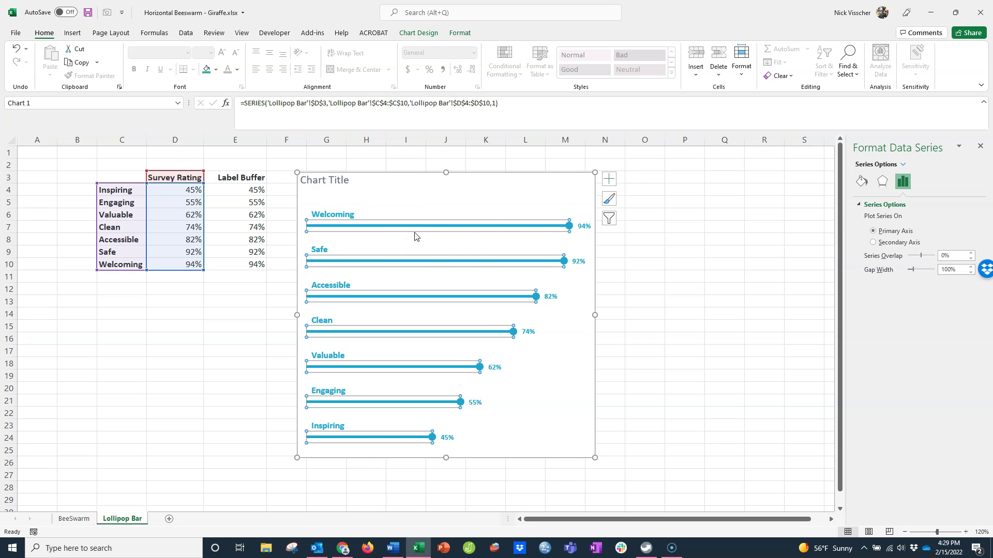
click(326, 356)
click(558, 201)
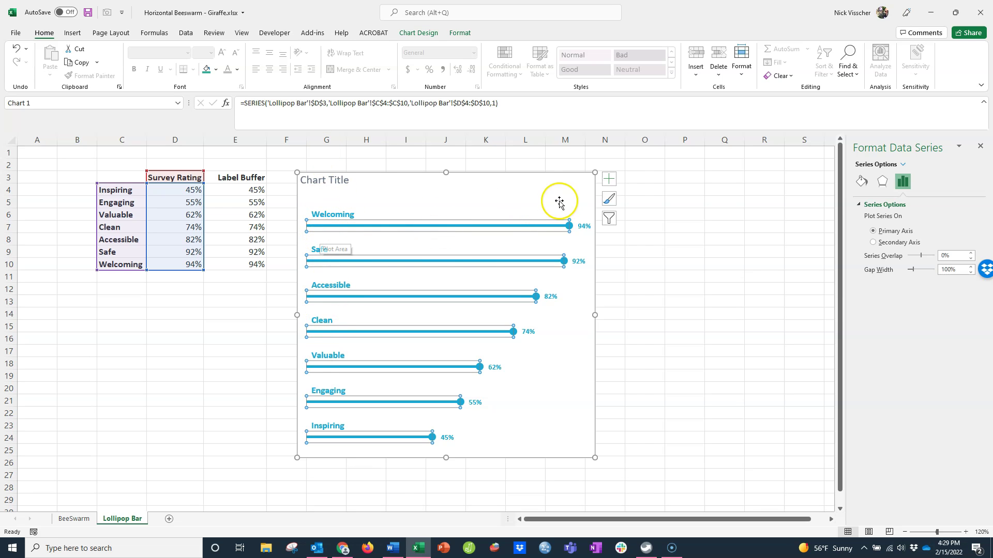
right_click(520, 246)
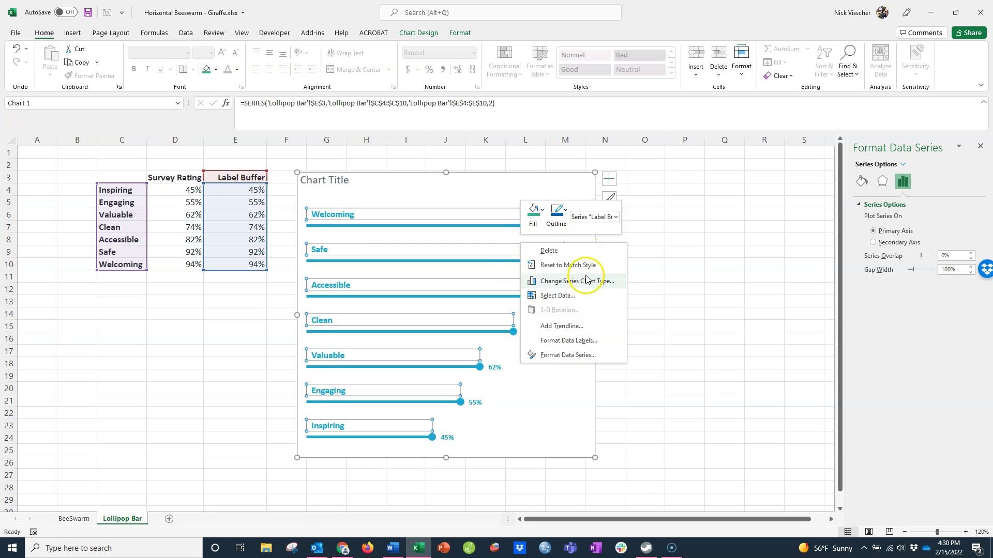
click(592, 296)
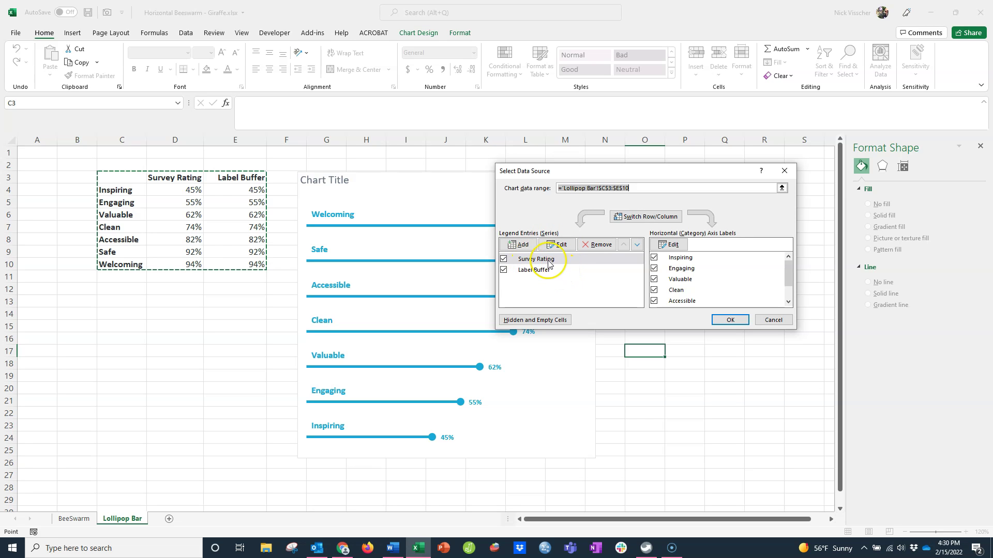
click(637, 245)
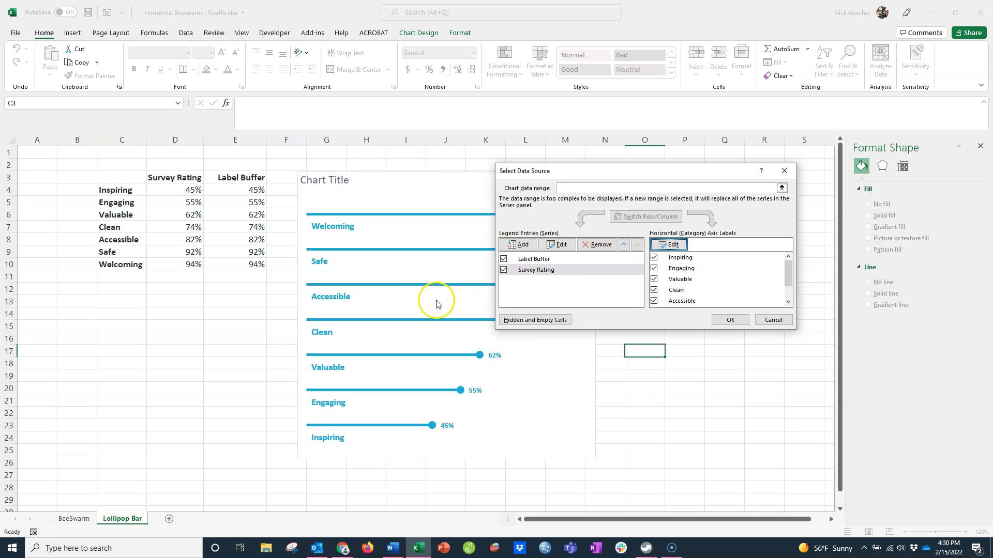
click(330, 231)
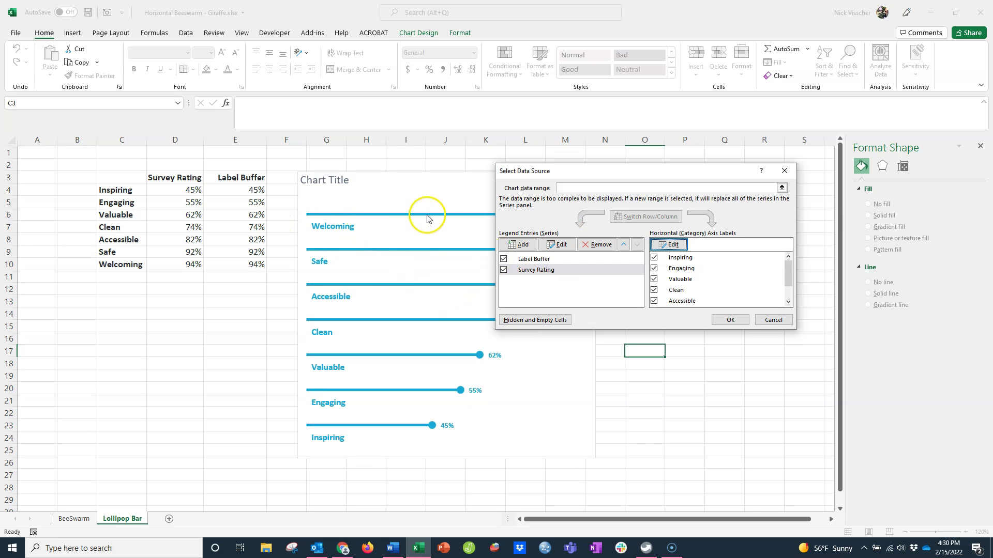
click(729, 320)
click(671, 367)
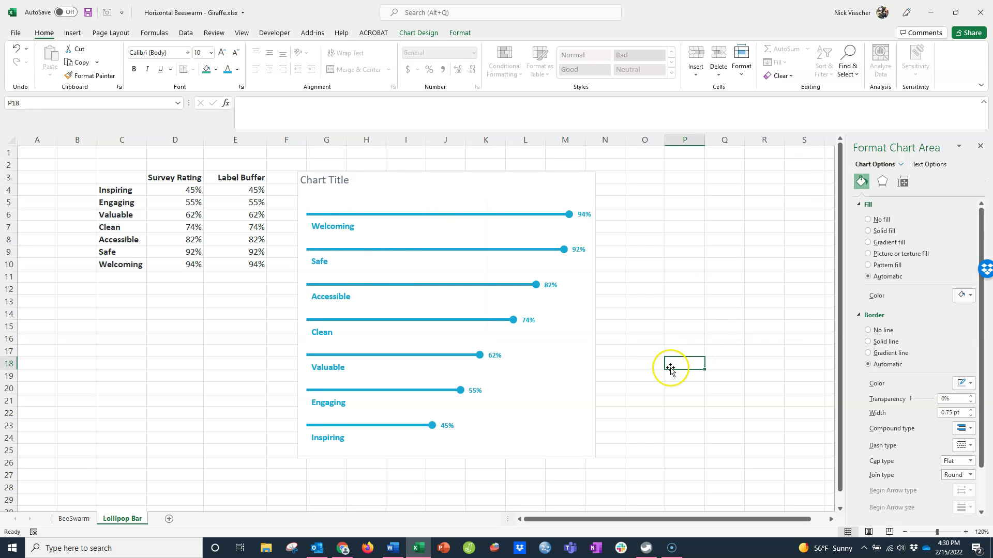